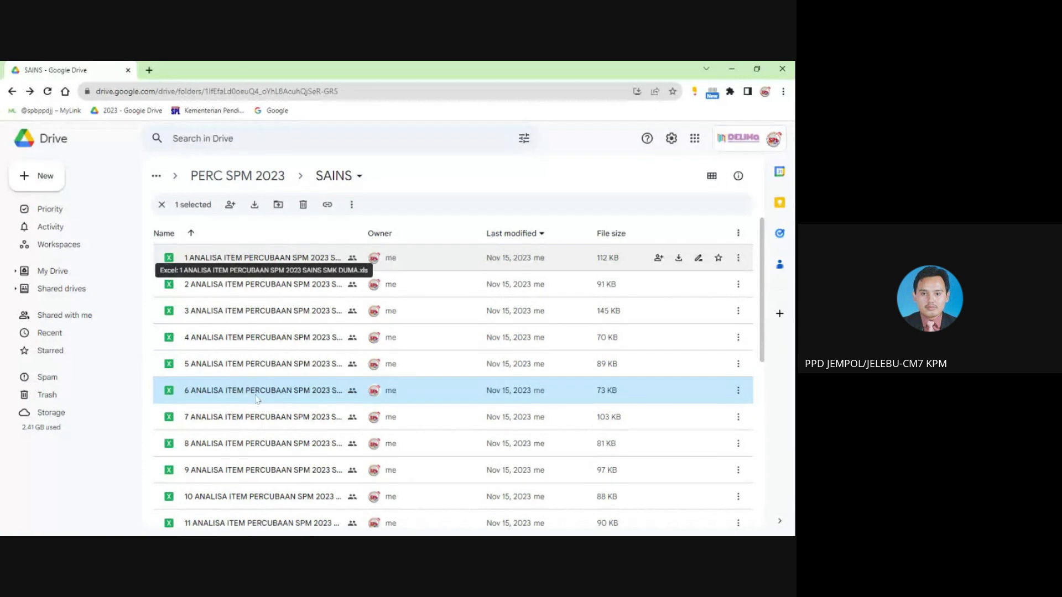
Step: Open the file 1 ANALISA ITEM PERCUBAAN SPM 2023 SAINS SMK DUMA.xls, accept saving it as .XLSX, and enlarge the page
click(240, 319)
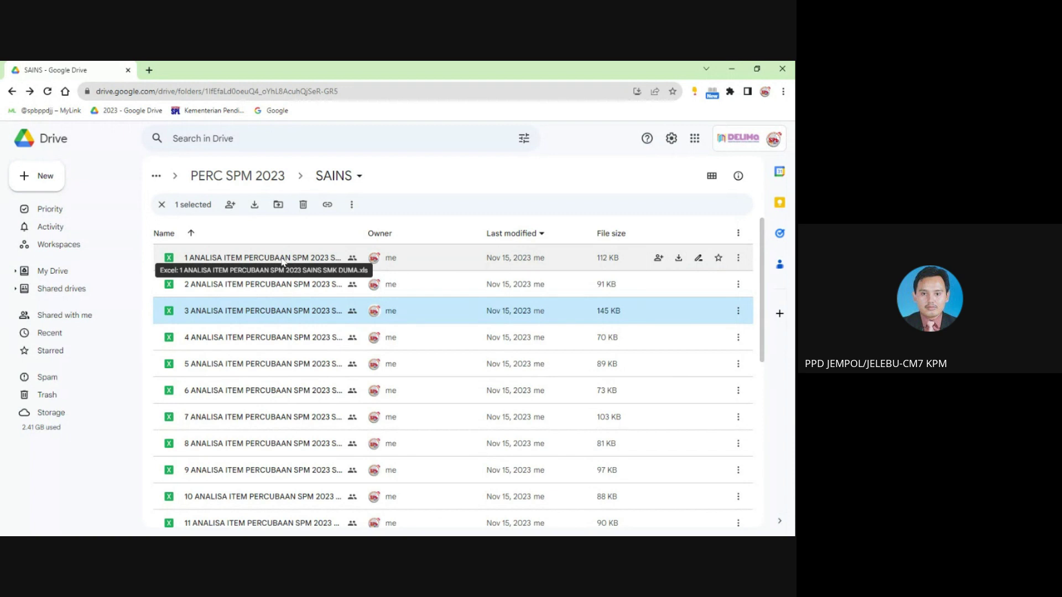
double_click(257, 248)
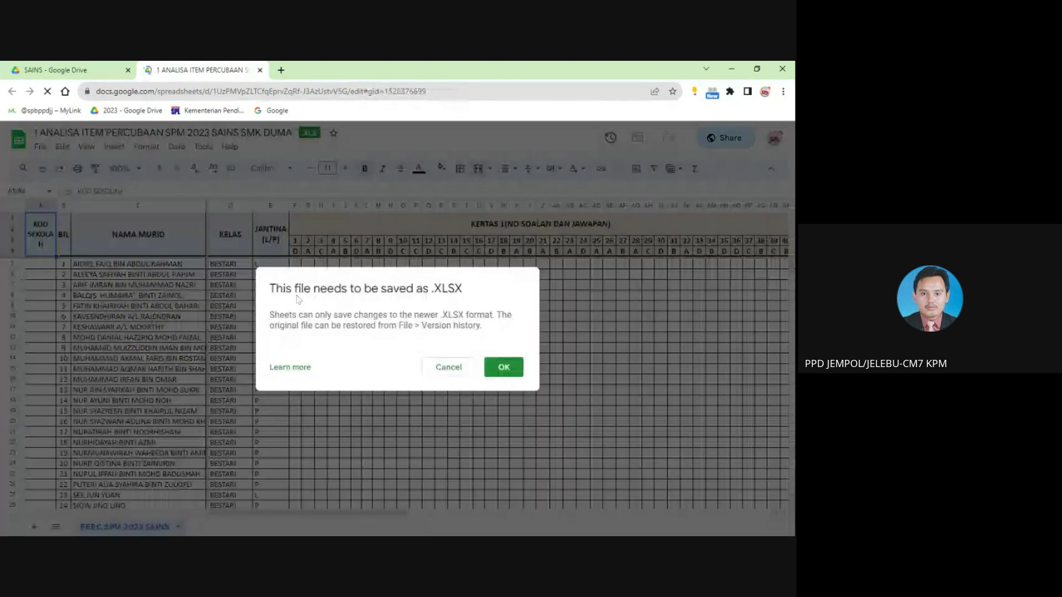
click(503, 368)
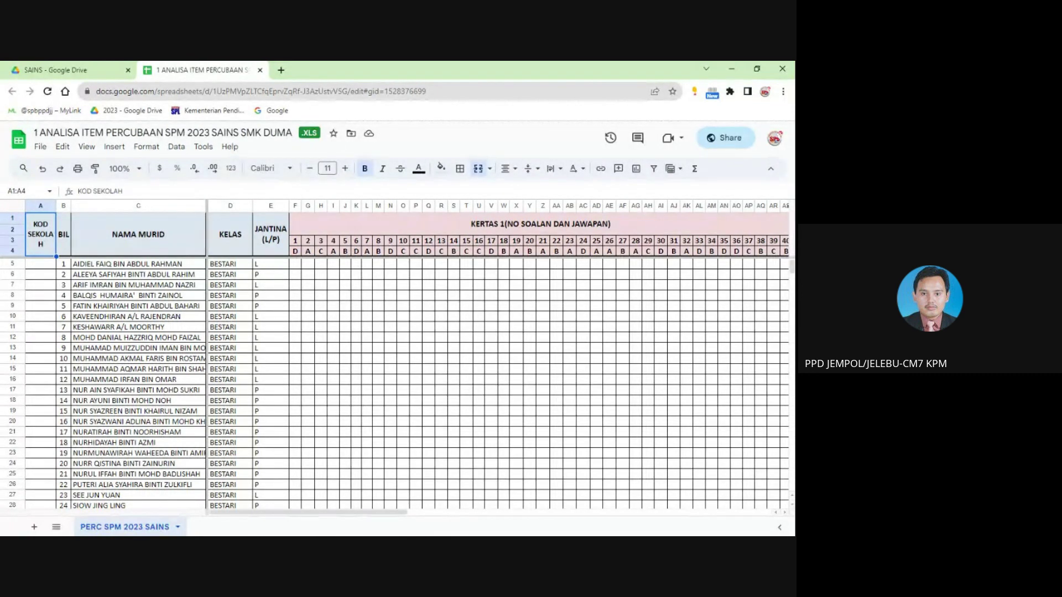
key(ctrl+plus)
key(ctrl+plus)
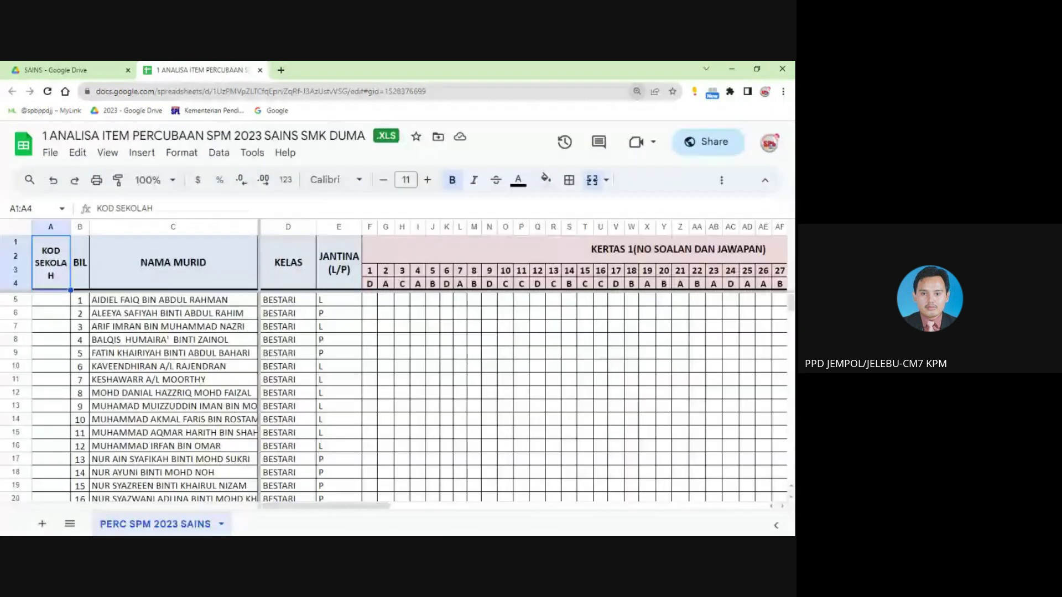
key(ctrl+plus)
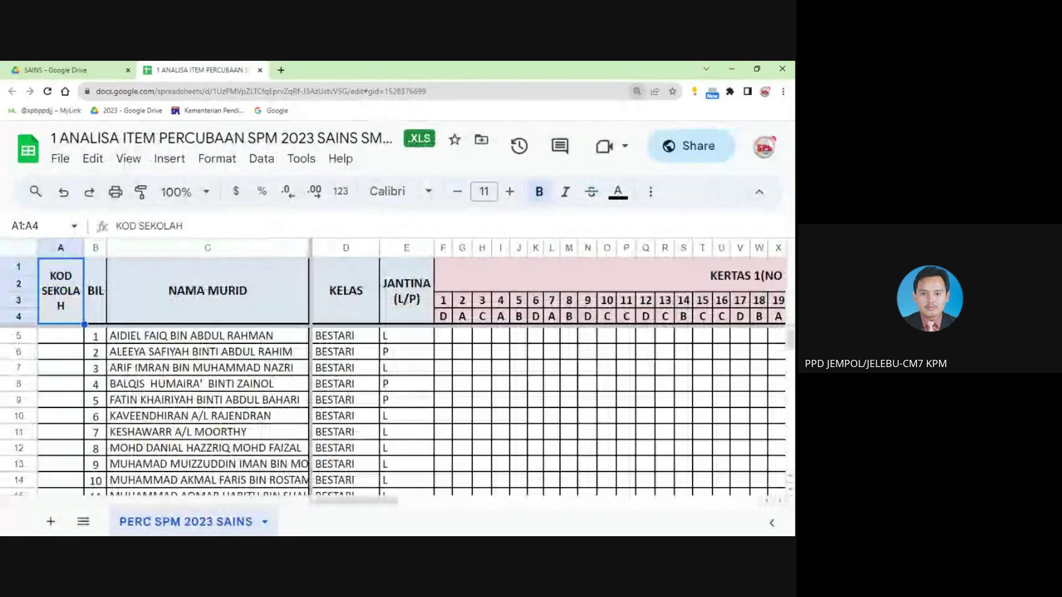
key(ctrl+plus)
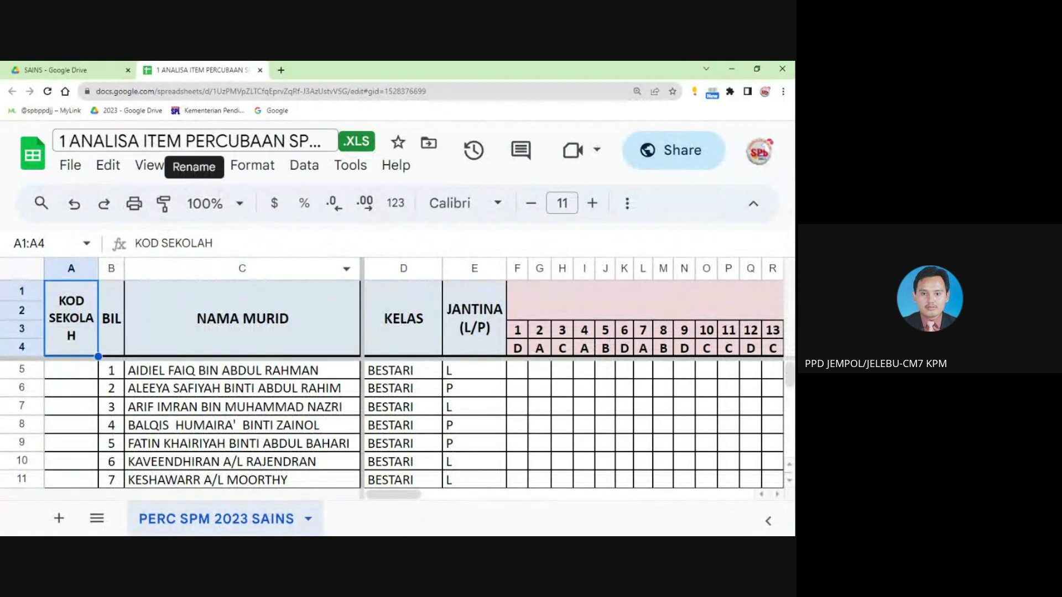
Step: Read the spreadsheet's full file name through to the school name at its end, leaving the name unedited
click(236, 142)
double_click(236, 141)
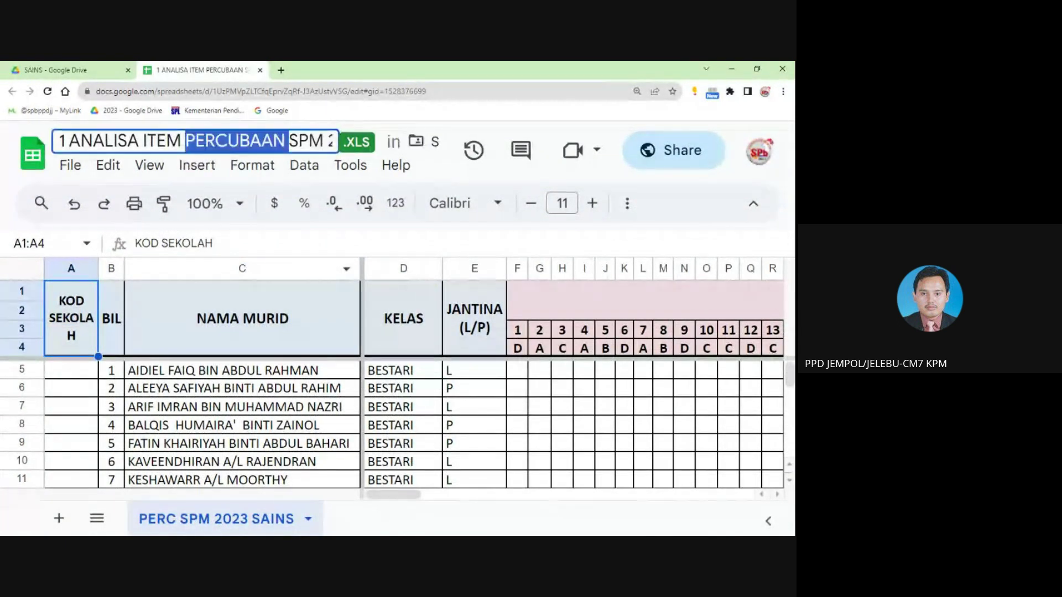
key(Right)
key(Right)
key(Right)
key(Right)
key(Right)
key(Right)
key(Right)
key(Right)
key(Right)
key(Right)
key(Right)
key(Right)
key(Right)
key(Right)
key(Right)
key(Right)
key(Right)
key(Right)
key(Right)
key(Right)
key(Right)
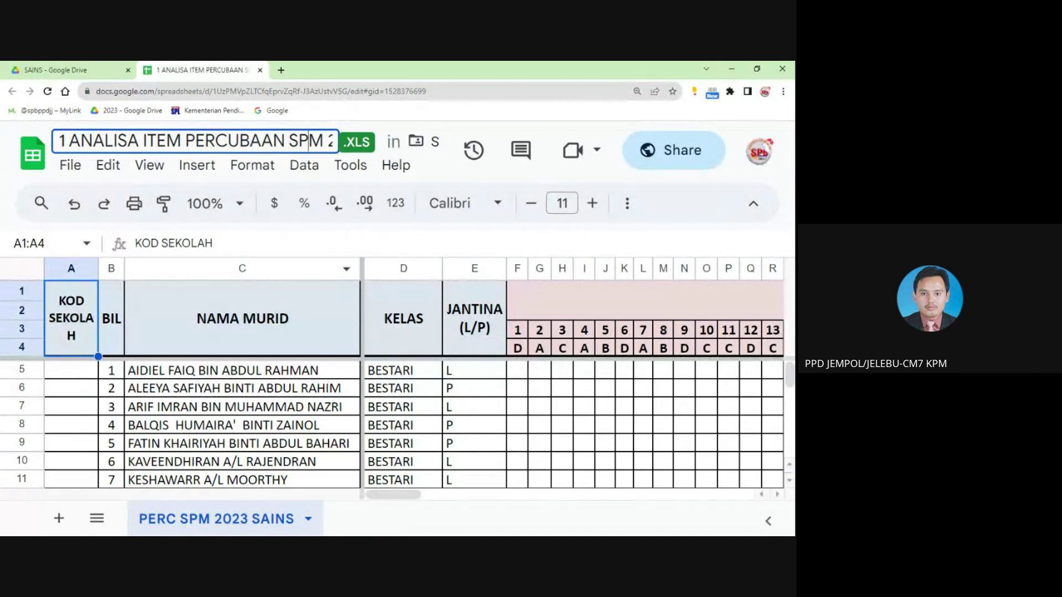
key(Left)
key(Left)
key(Left)
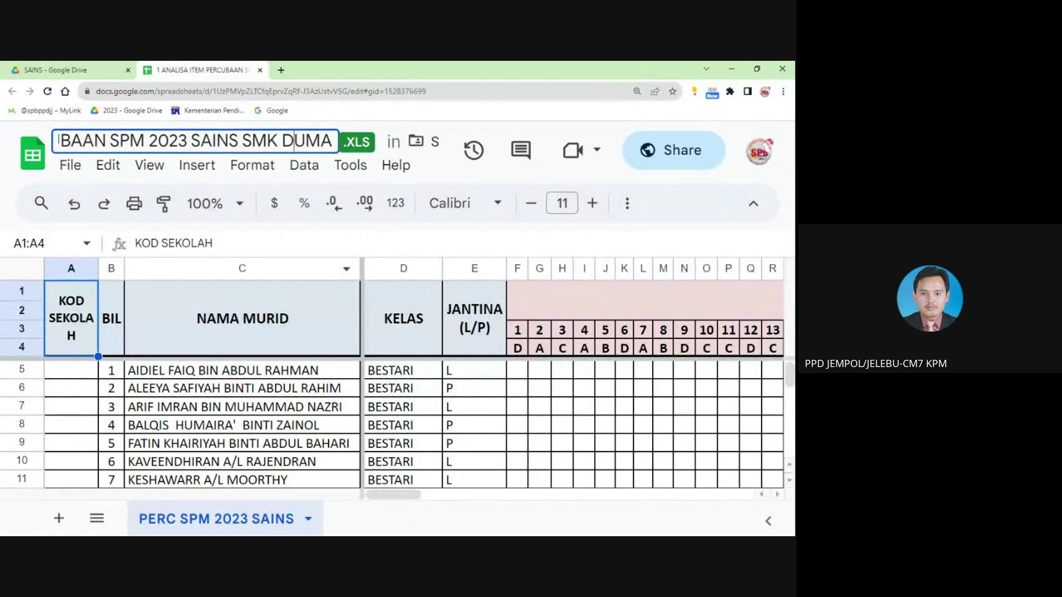
click(256, 408)
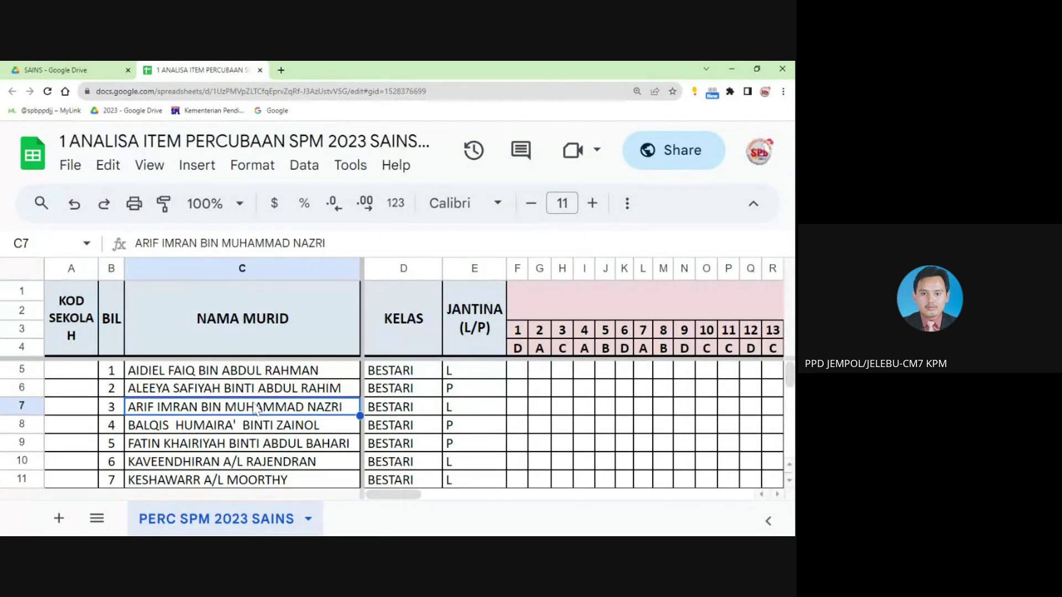
Step: Look through the whole NAMA MURID list down to the BILANGAN MURID BETUL rows and return to the first student
scroll(255, 408, down, 1)
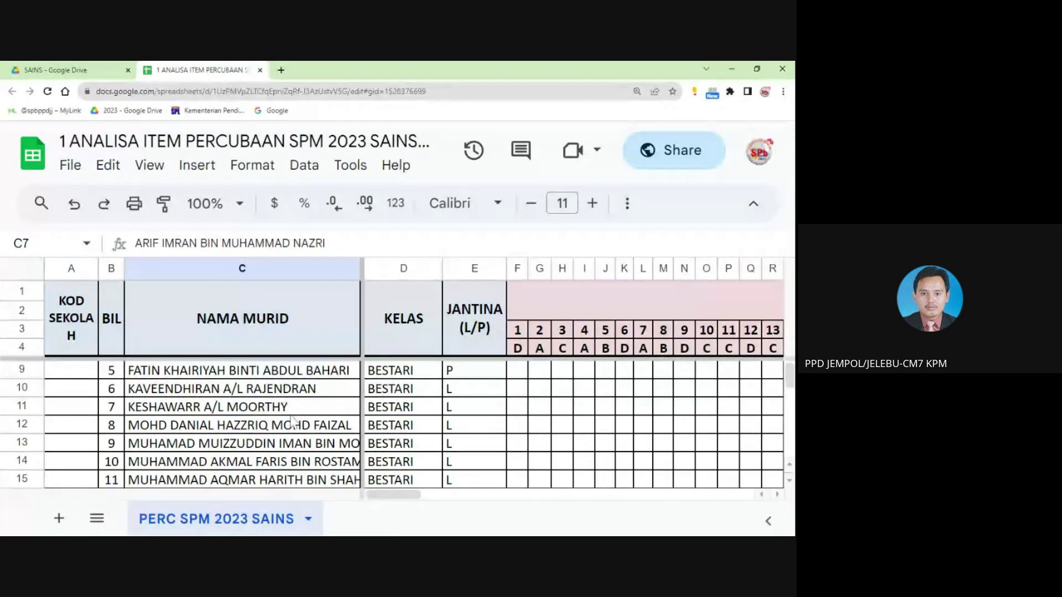
scroll(292, 420, up, 1)
click(297, 376)
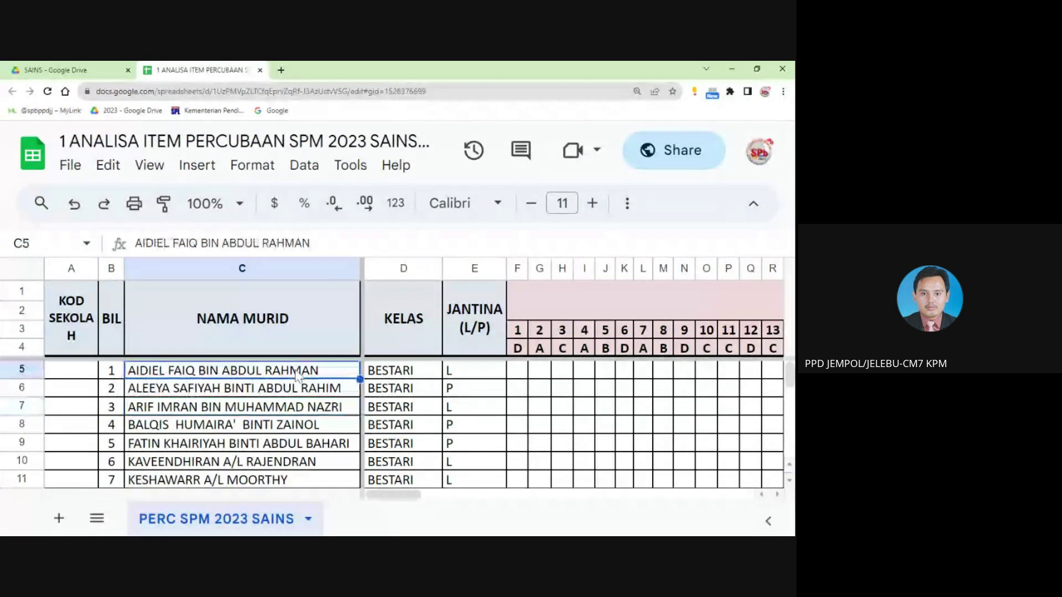
scroll(299, 423, down, 3)
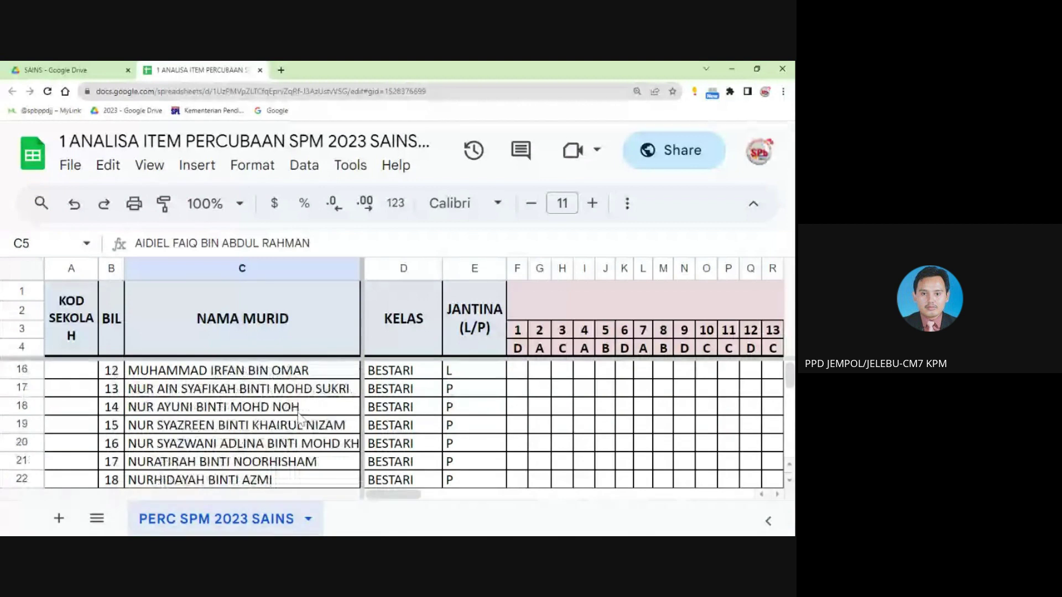
scroll(298, 423, down, 3)
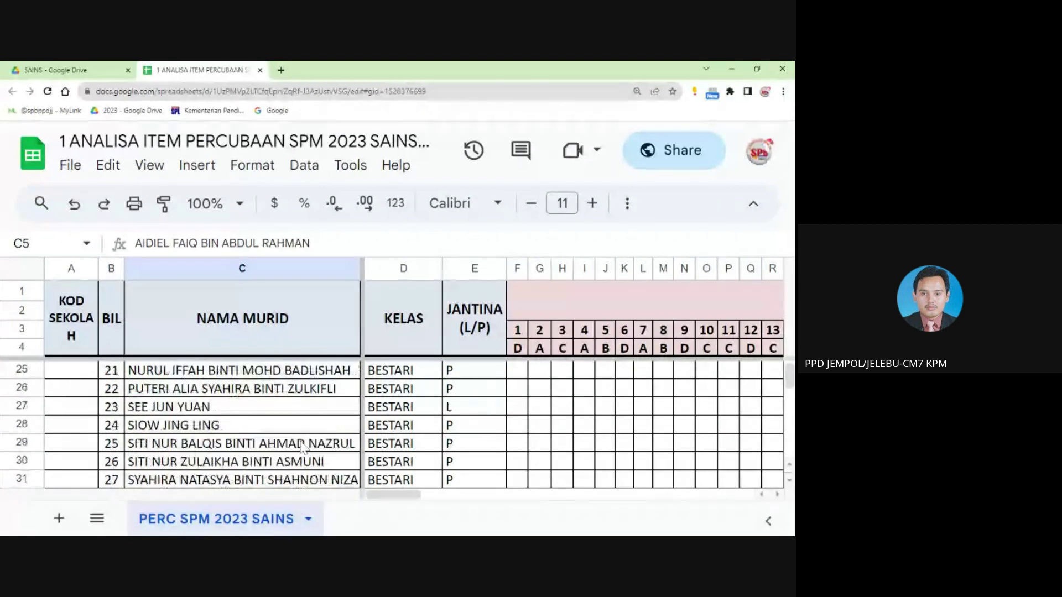
scroll(301, 446, down, 1)
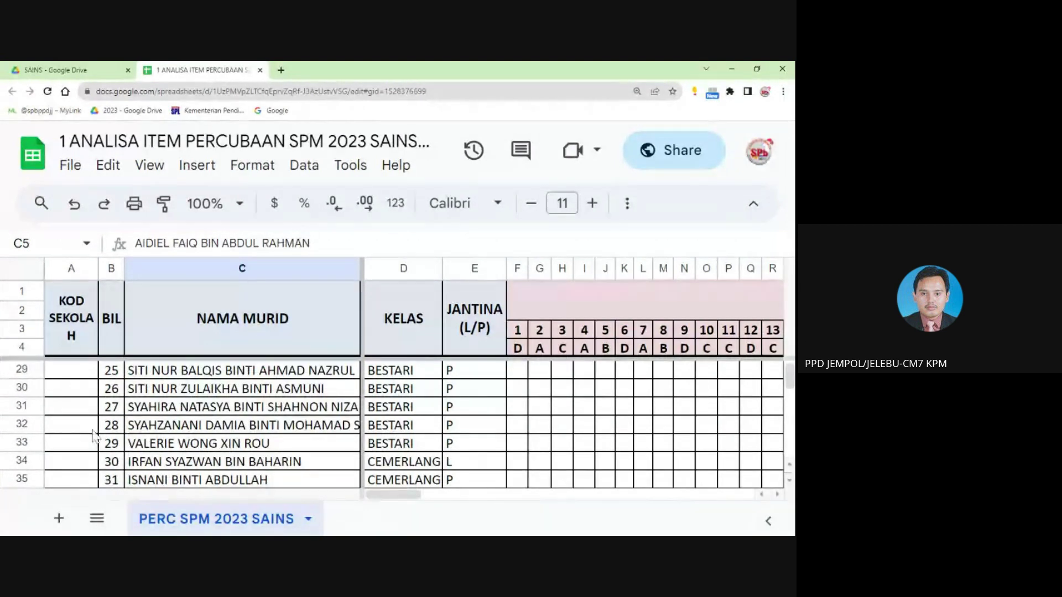
scroll(213, 431, down, 8)
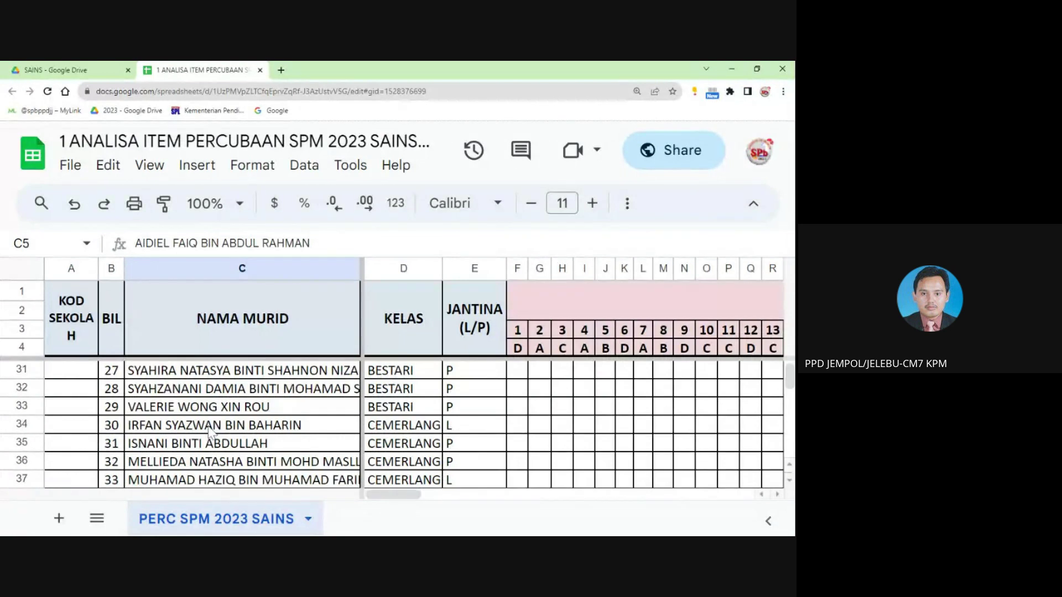
scroll(213, 431, down, 8)
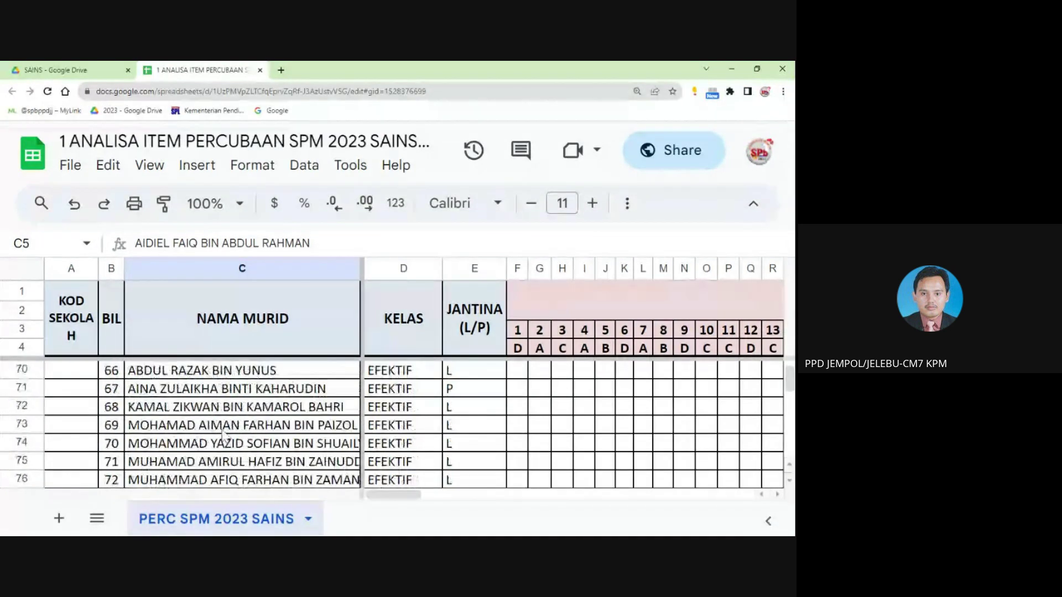
scroll(226, 429, down, 1)
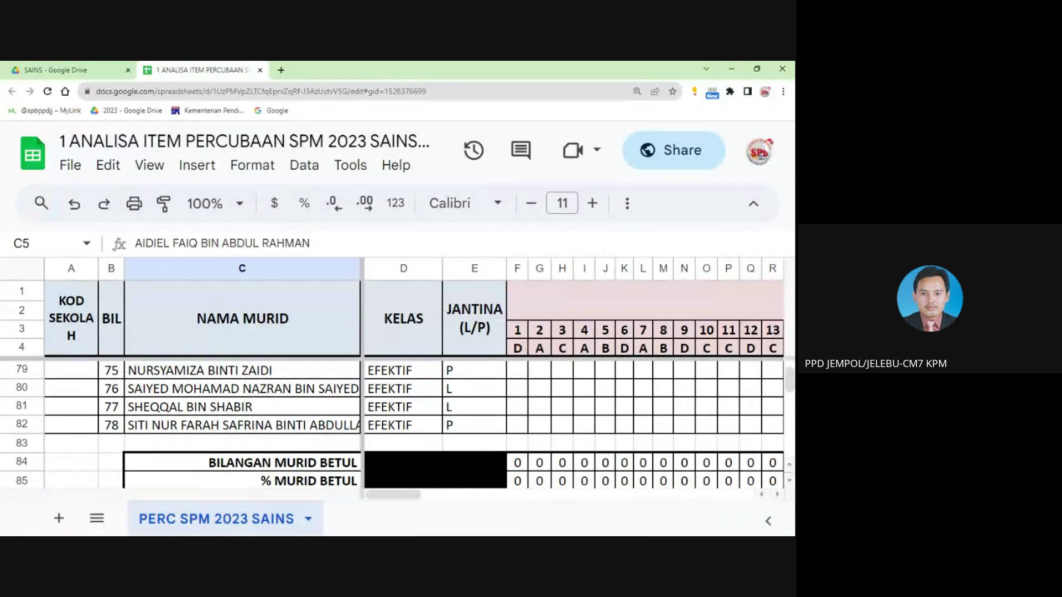
scroll(231, 431, up, 20)
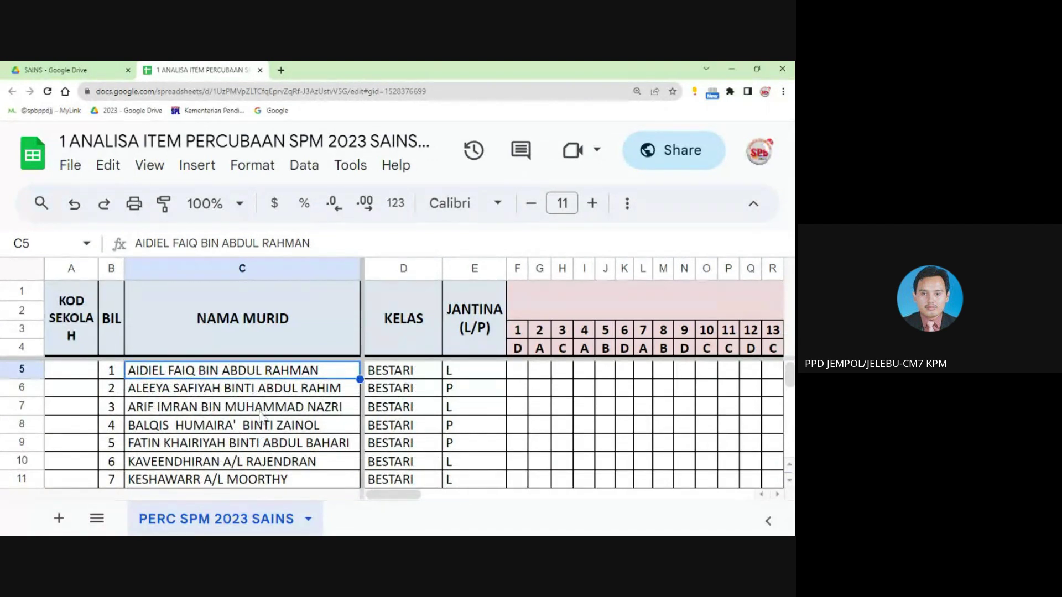
Step: Check the individual student names in the first few rows of the NAMA MURID column
click(256, 391)
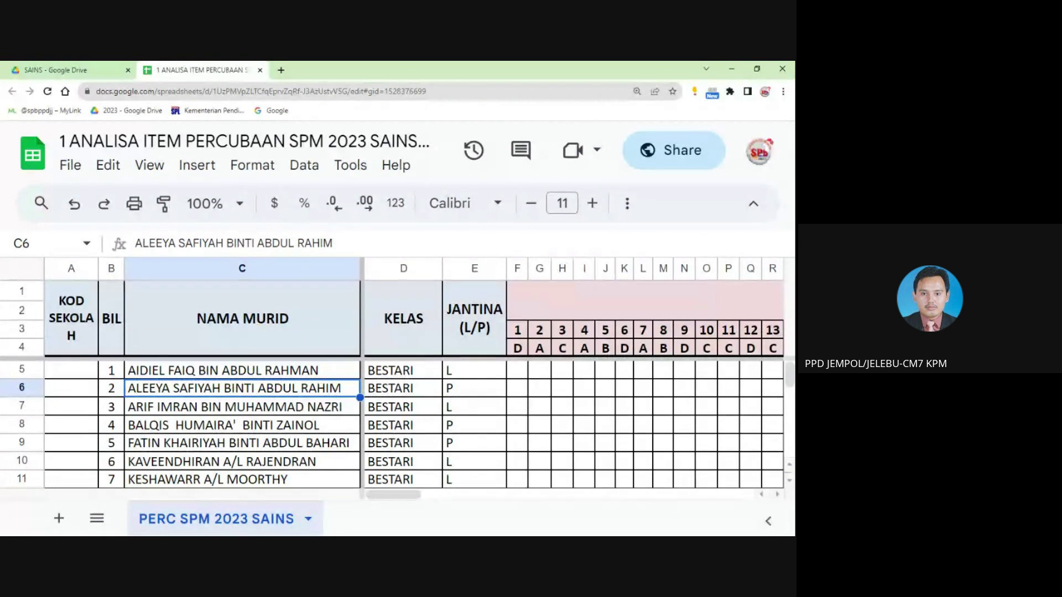
click(244, 407)
click(246, 387)
scroll(253, 460, down, 3)
scroll(260, 454, up, 3)
scroll(269, 447, down, 1)
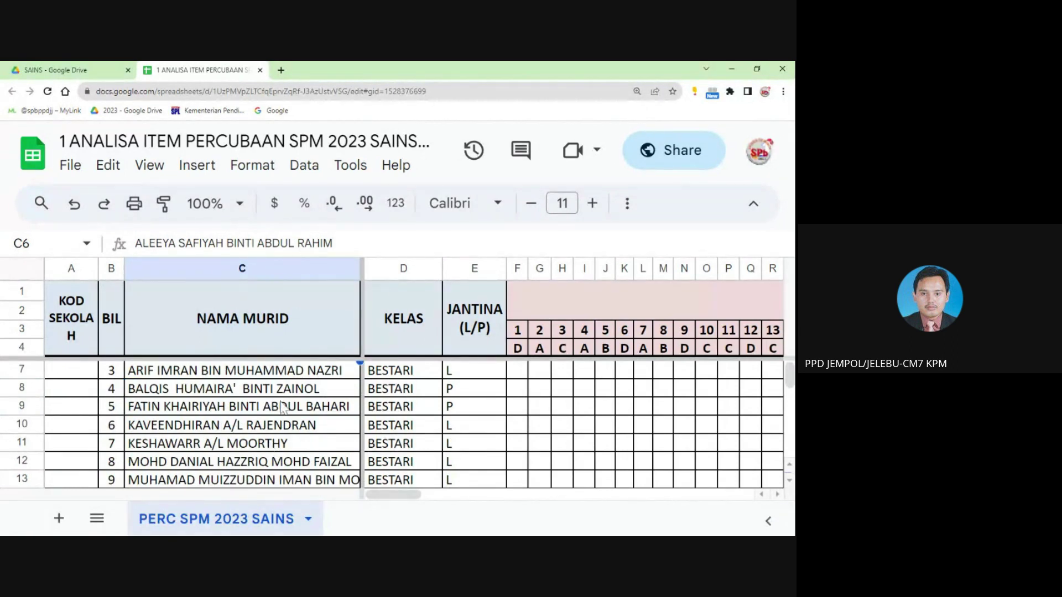
click(281, 404)
click(279, 391)
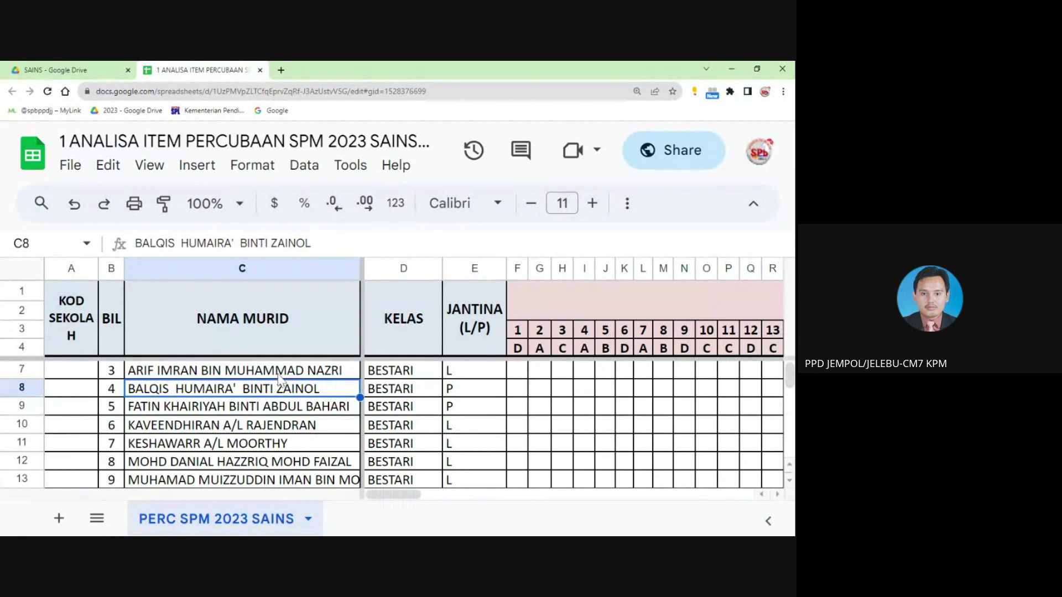
click(278, 376)
scroll(271, 423, up, 1)
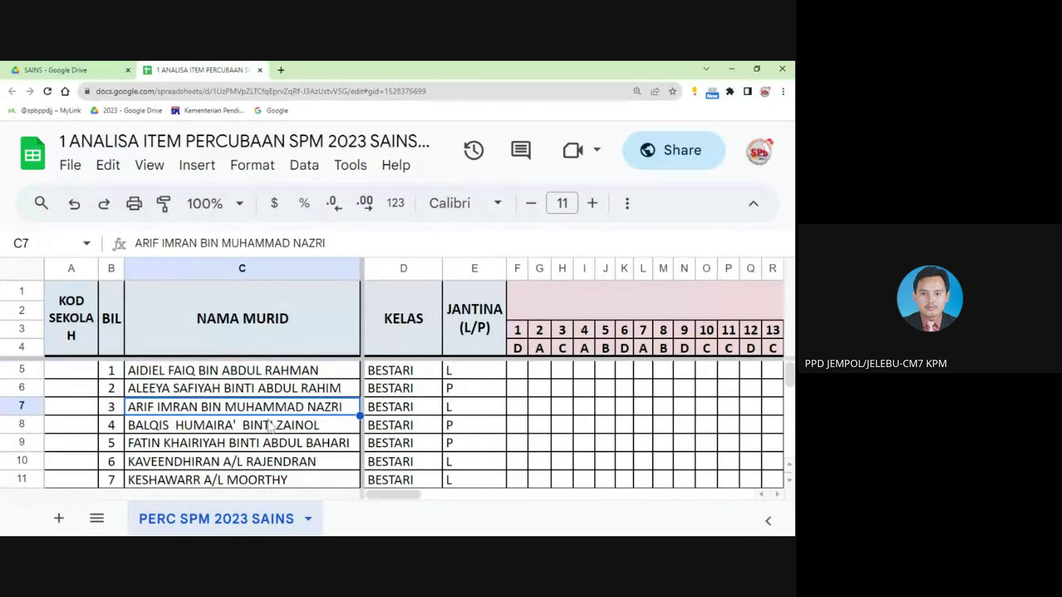
Step: Review the first student's name, KELAS and JANTINA entries in row 5
click(301, 375)
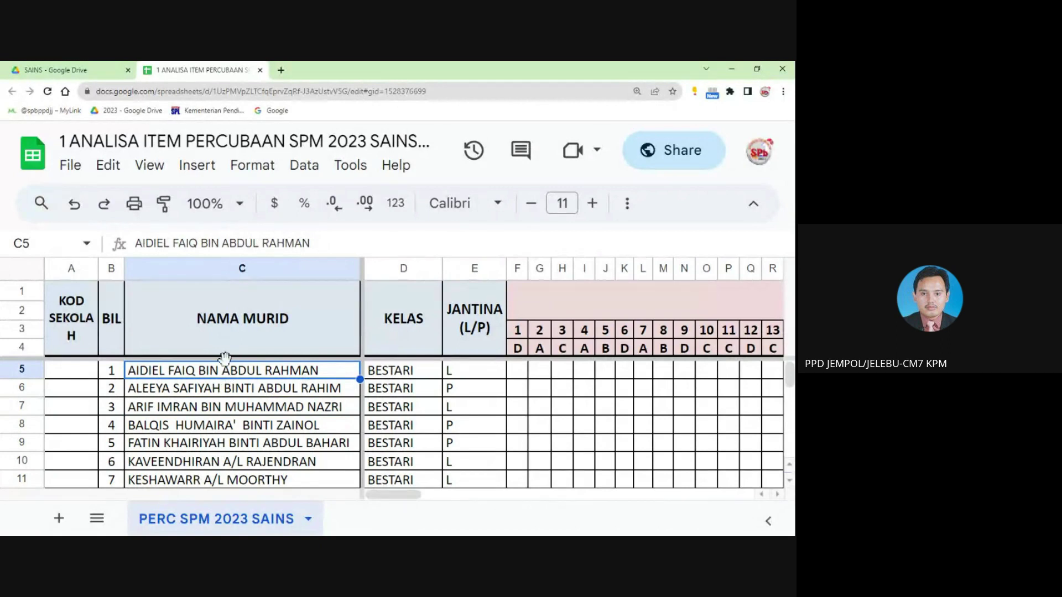
click(408, 370)
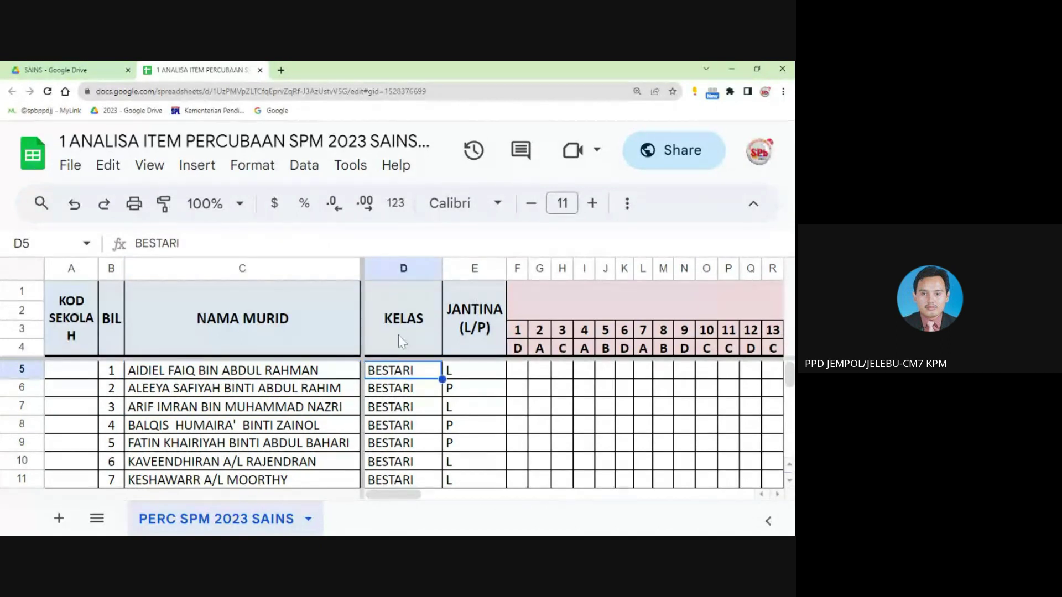
click(464, 372)
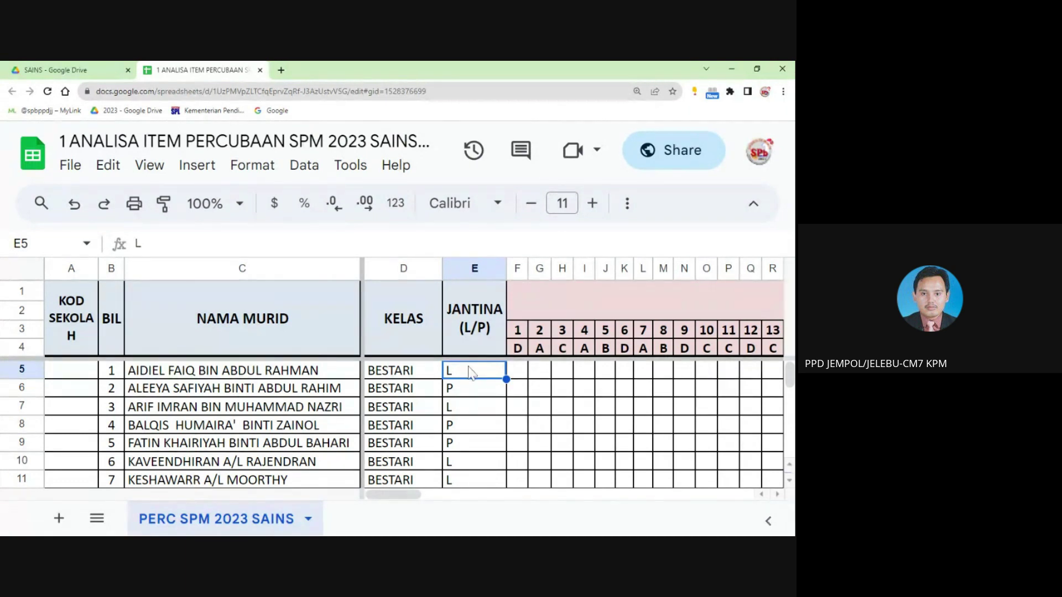
click(517, 375)
click(310, 376)
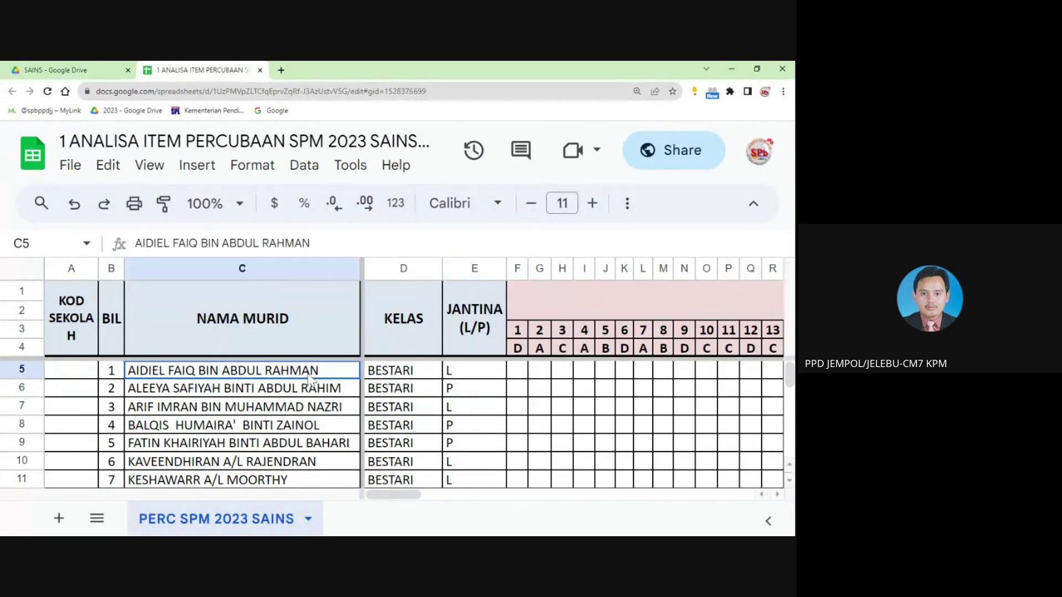
click(386, 378)
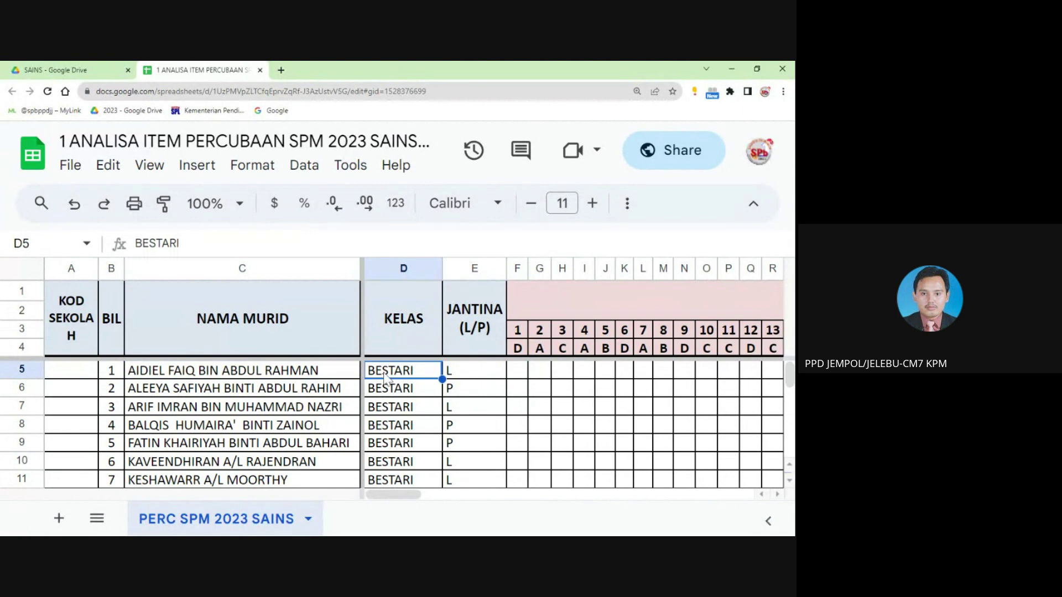
click(453, 372)
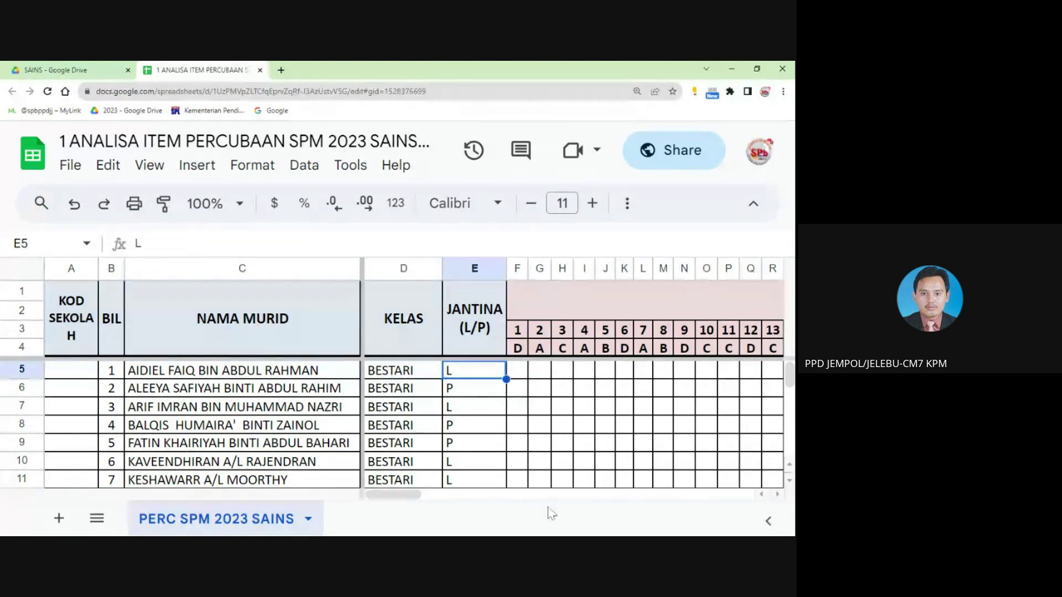
Step: Review the answer key in row 4 for objective questions 1 to 3, finishing on question 1
mouse_move(386, 498)
mouse_down()
mouse_move(582, 516)
mouse_move(397, 514)
mouse_up()
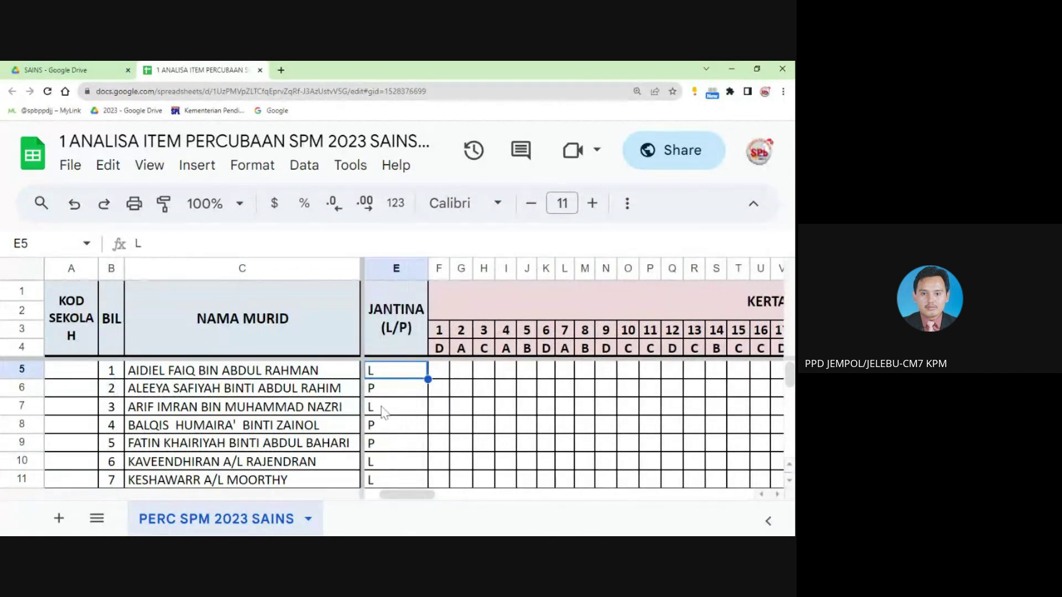
click(439, 376)
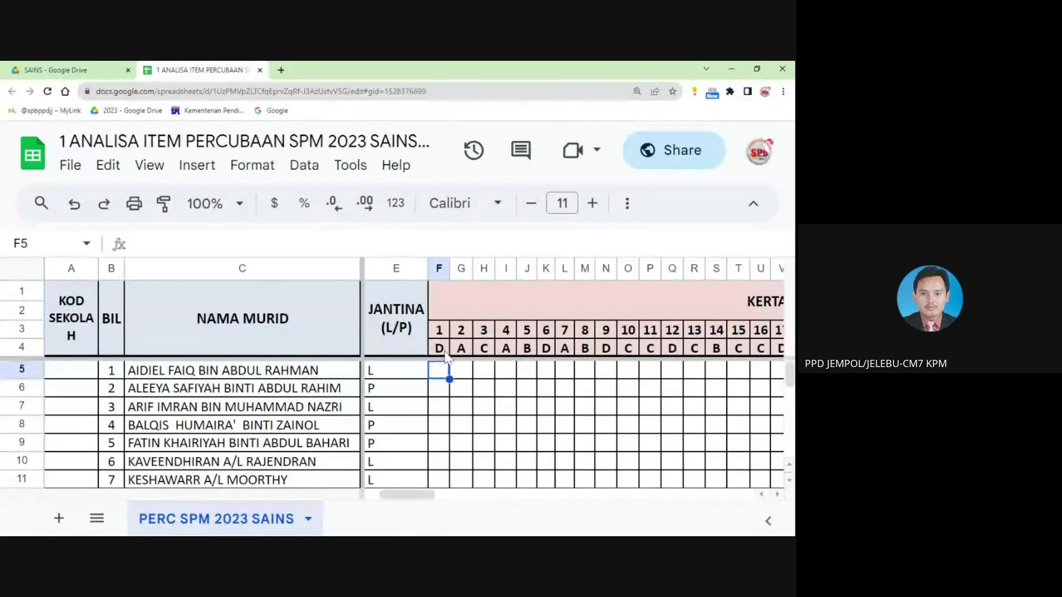
click(446, 354)
click(479, 353)
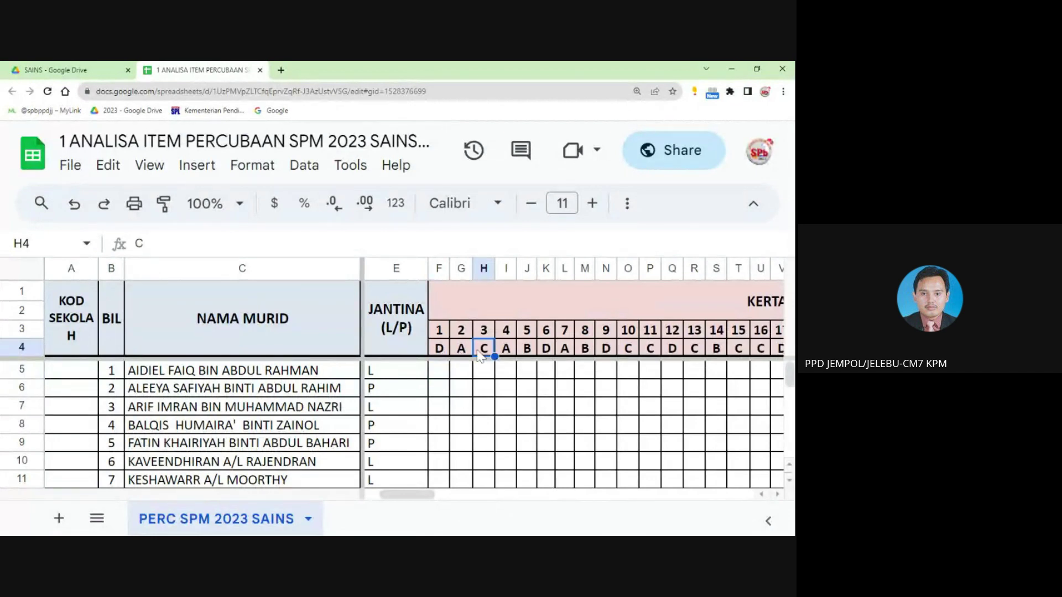
click(461, 353)
click(445, 354)
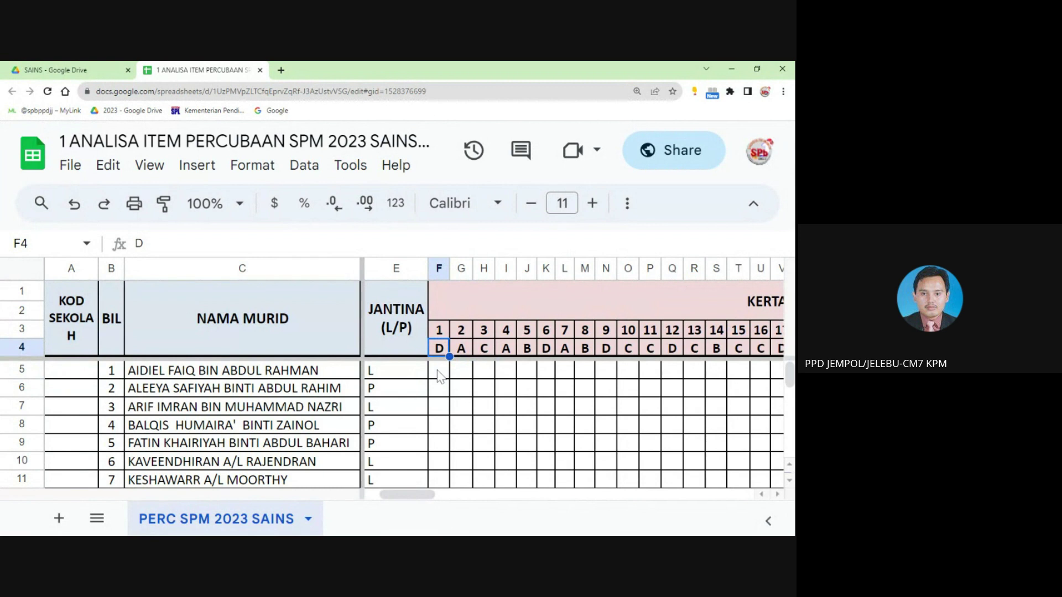
Step: Enter 1 for question 1 in the first and third students' rows, cells F5 and F7
click(440, 372)
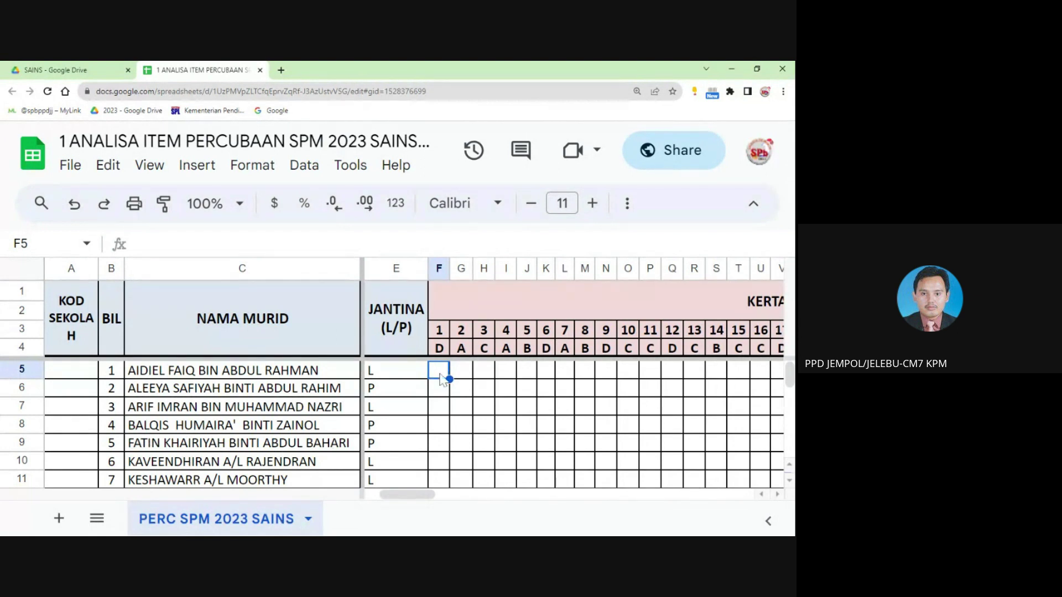
text(1)
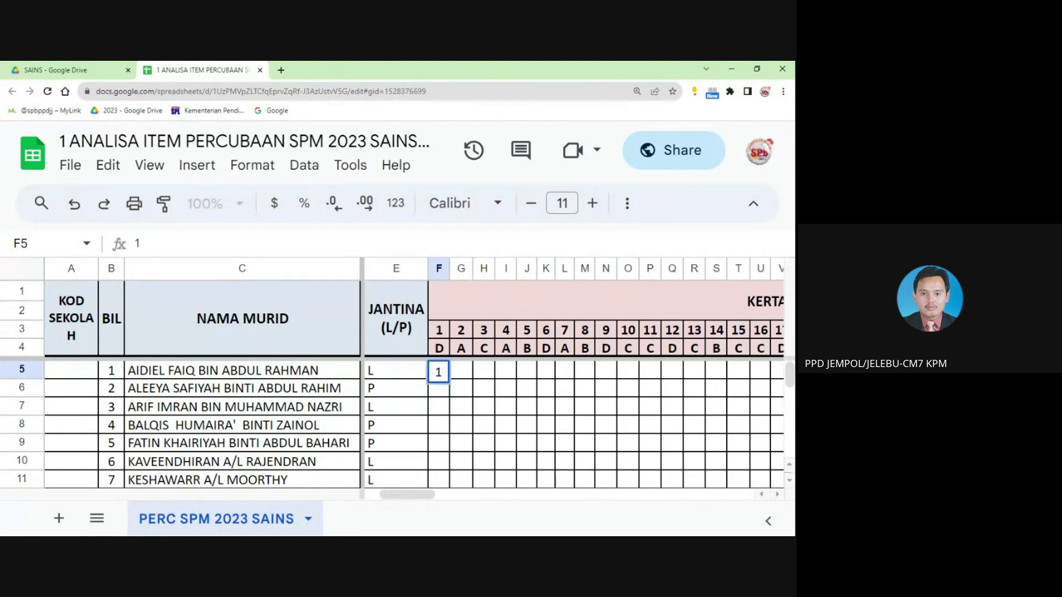
key(Return)
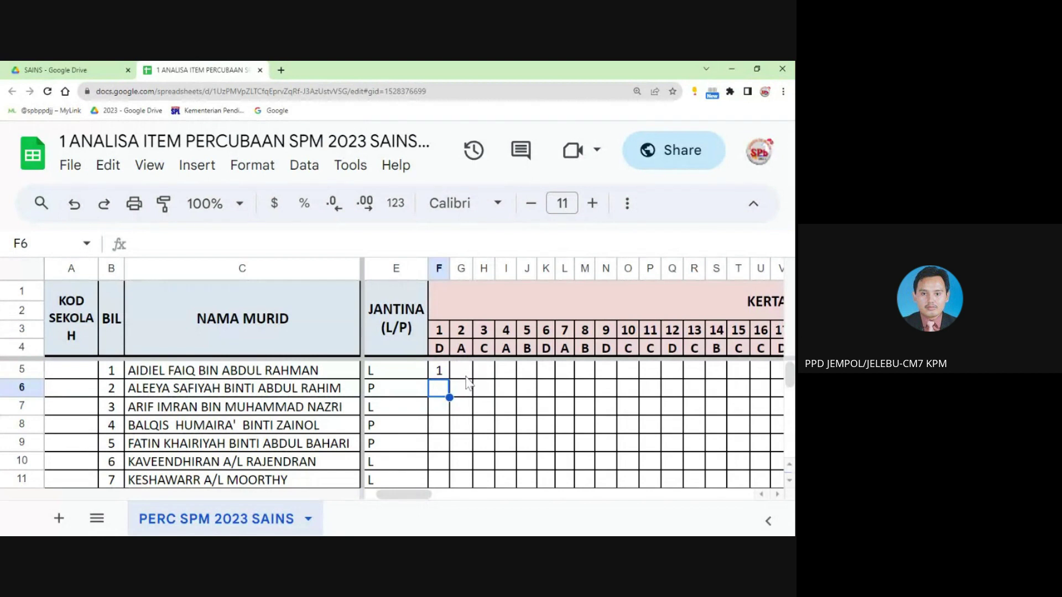
click(469, 374)
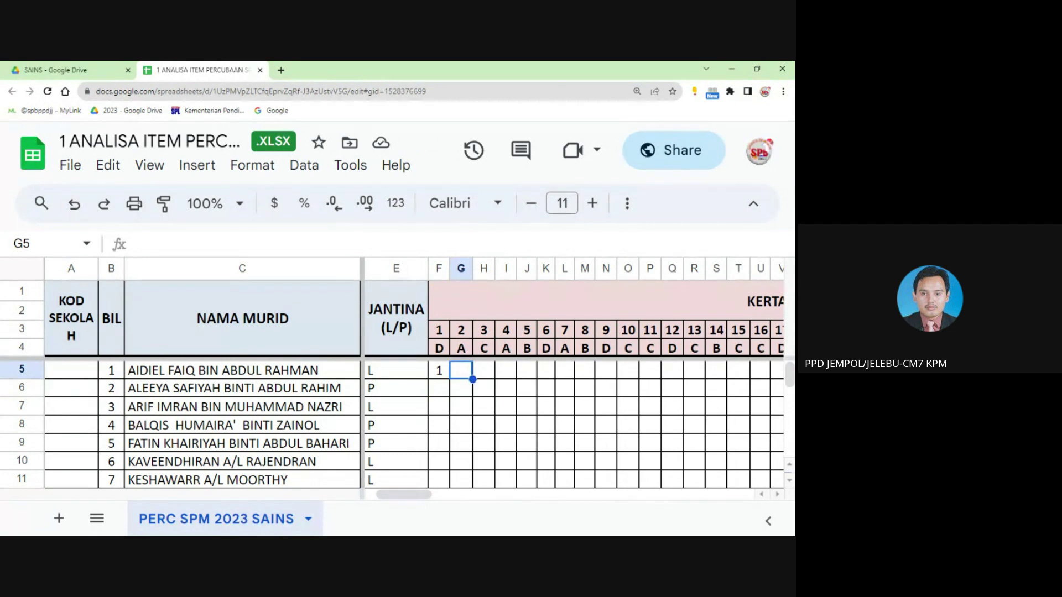
click(440, 408)
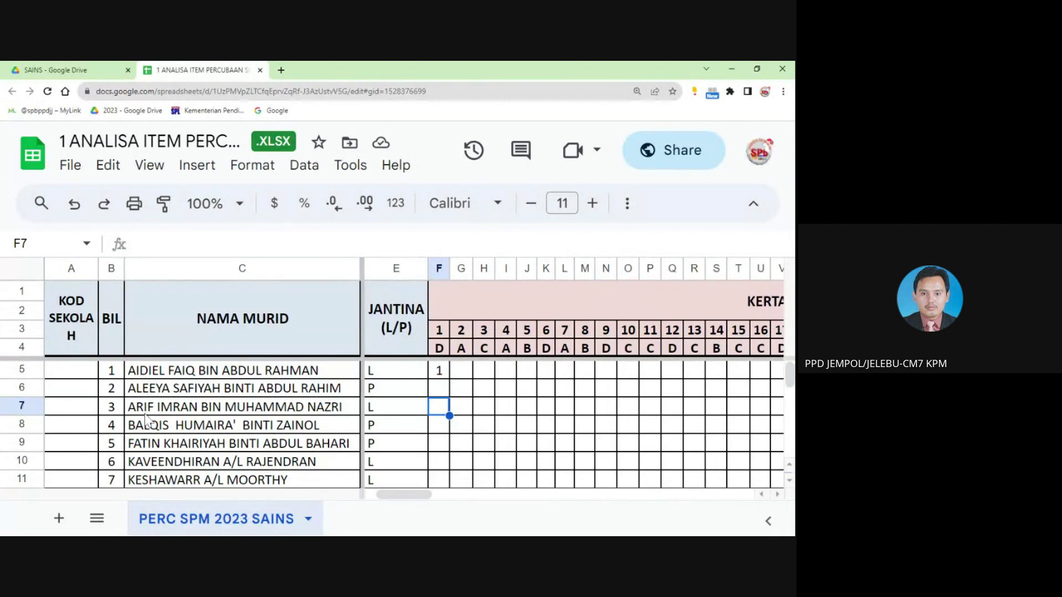
text(1)
click(440, 440)
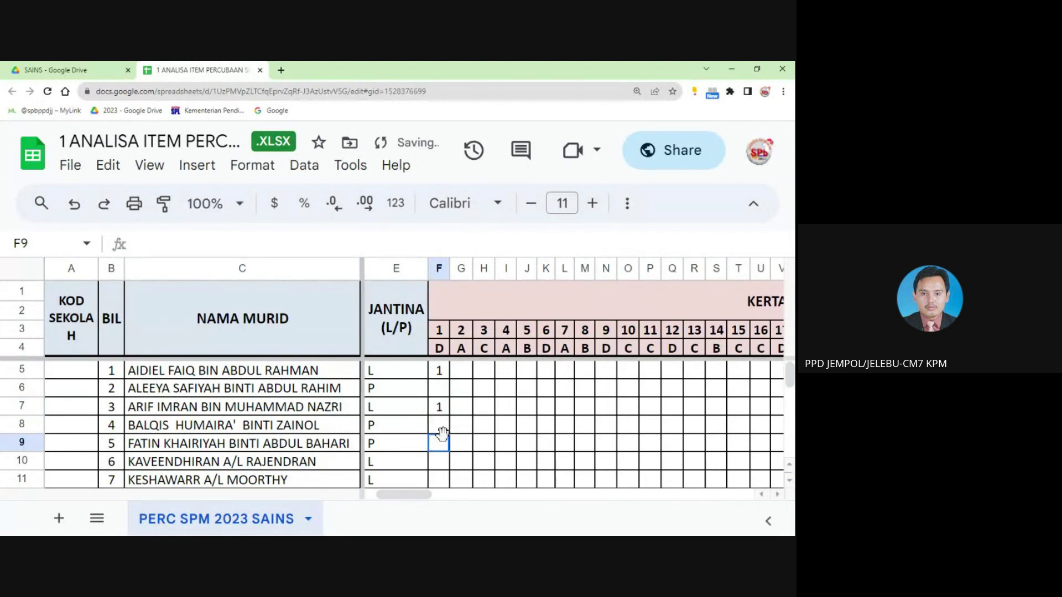
Step: Examine the question 1 formulas in the BILANGAN MURID BETUL and % MURID BETUL rows, cells F84 and F85
scroll(465, 403, down, 12)
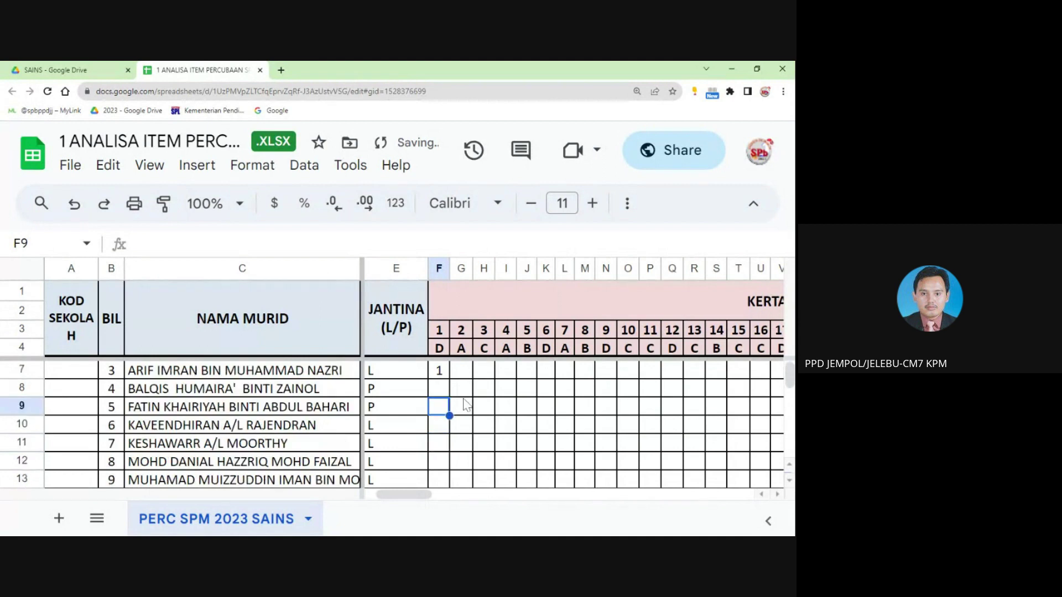
scroll(466, 452, down, 14)
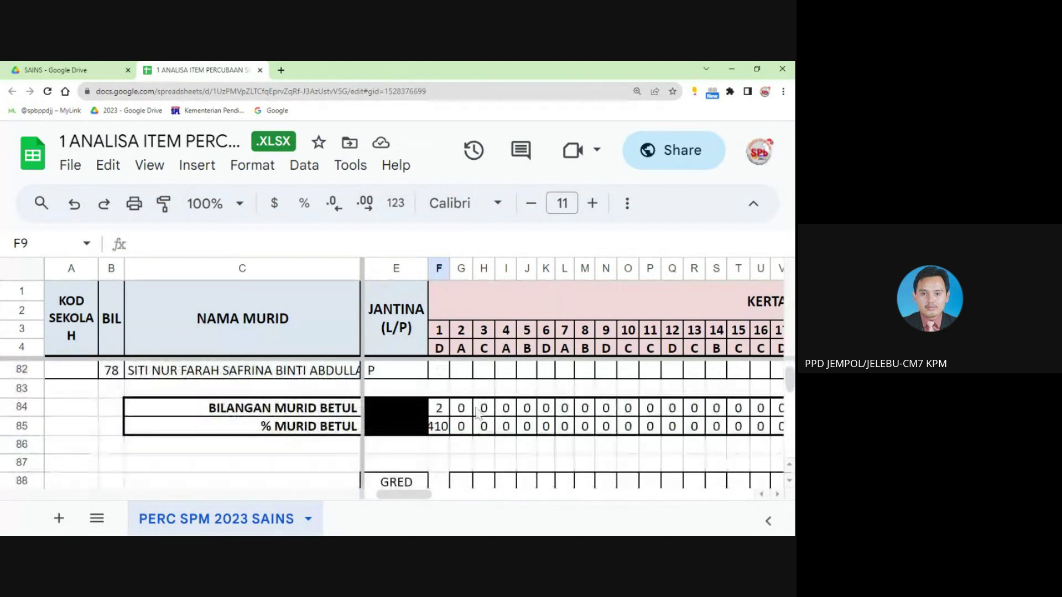
click(444, 428)
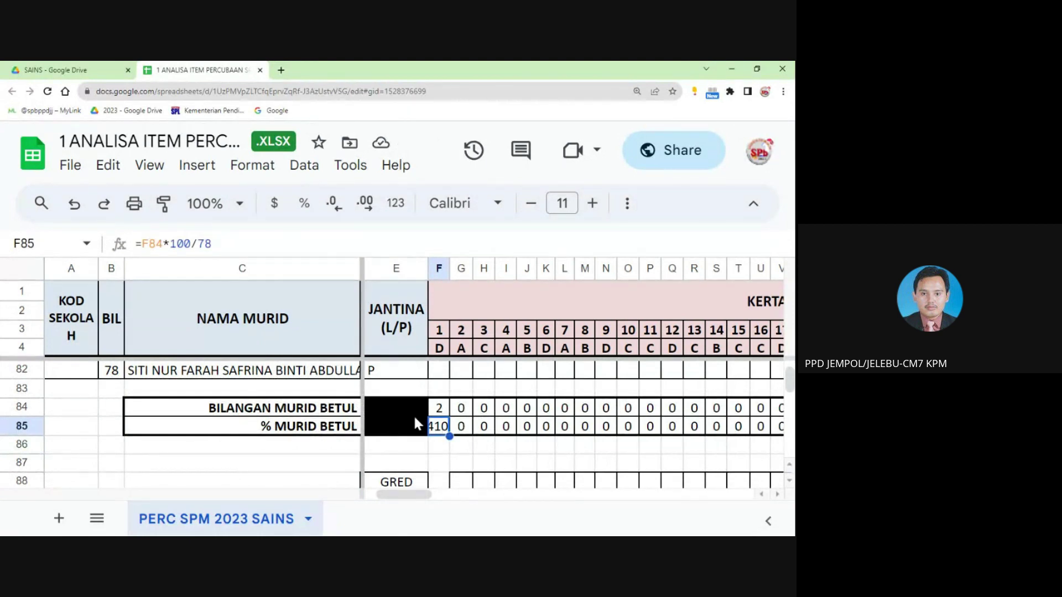
click(446, 412)
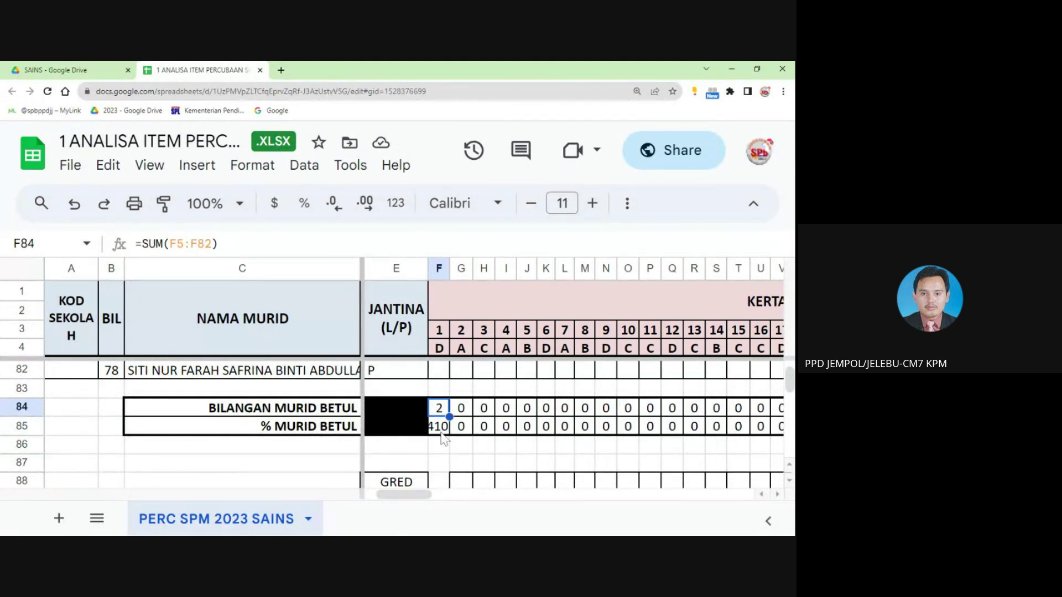
click(443, 431)
double_click(444, 431)
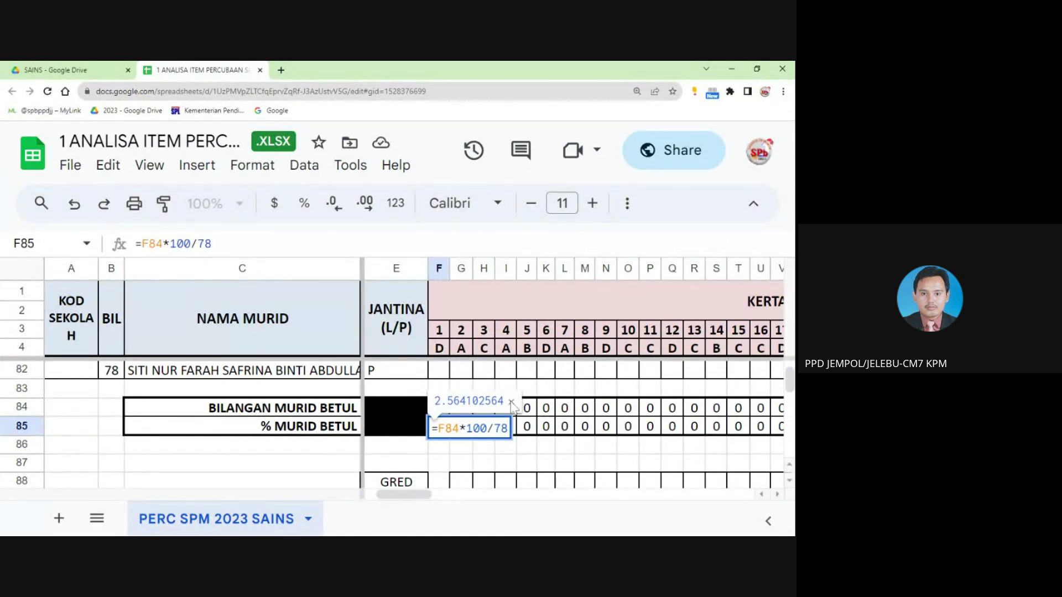
key(ctrl+a)
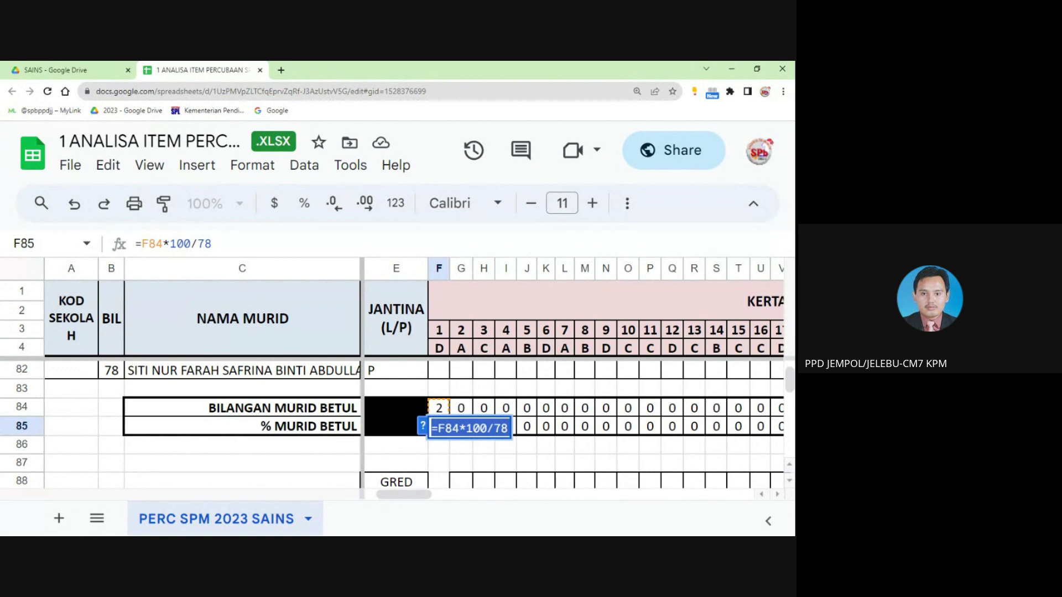
key(Return)
click(440, 427)
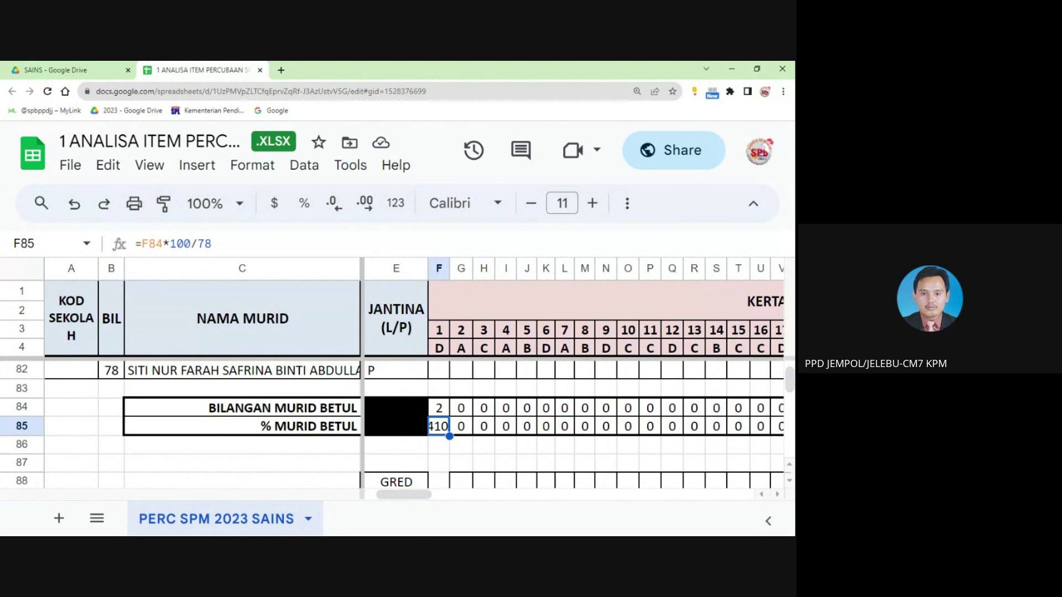
click(445, 409)
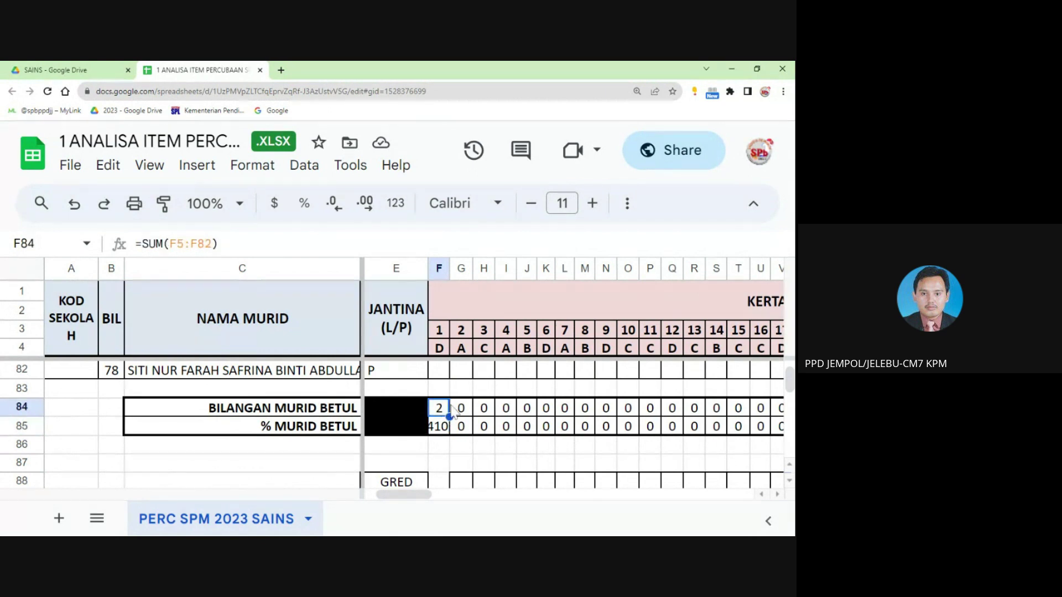
Step: Look back through the question 1 column of the student list, ending on the first student's entry in F5
scroll(453, 411, up, 8)
scroll(453, 411, up, 17)
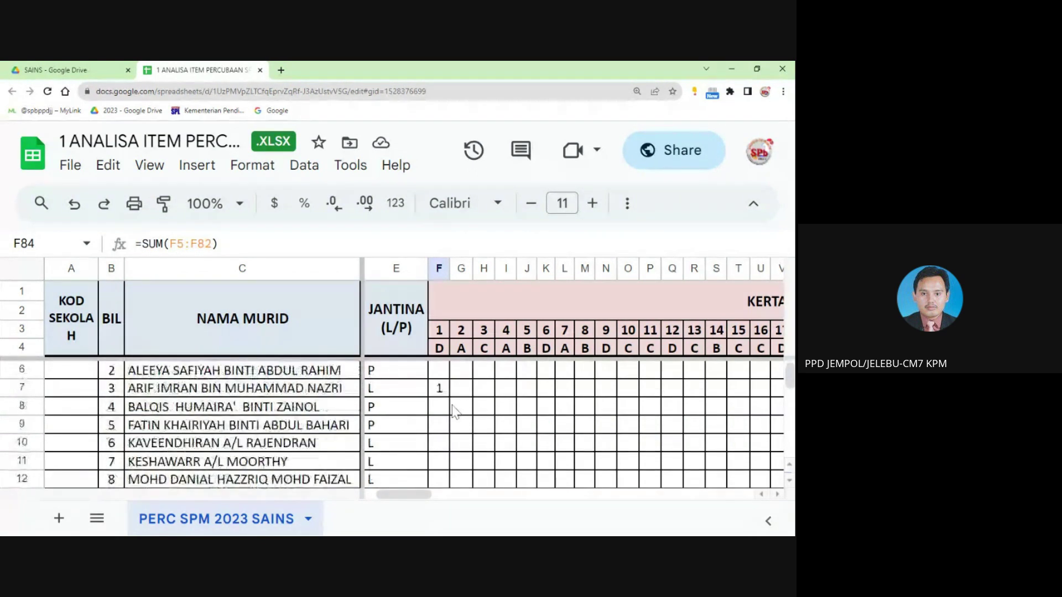
scroll(453, 410, down, 20)
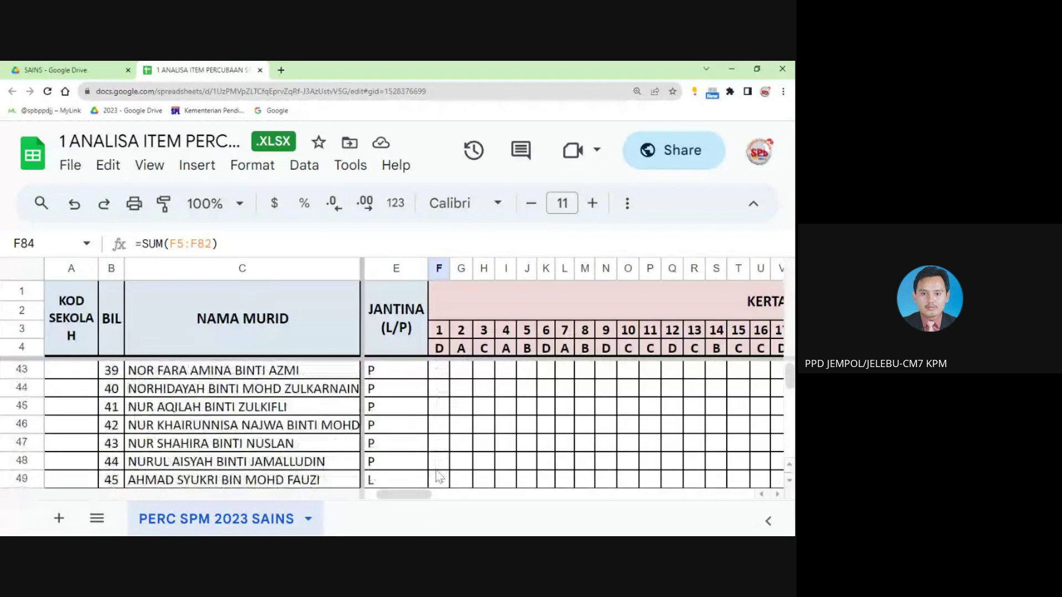
scroll(443, 468, up, 4)
scroll(442, 469, up, 16)
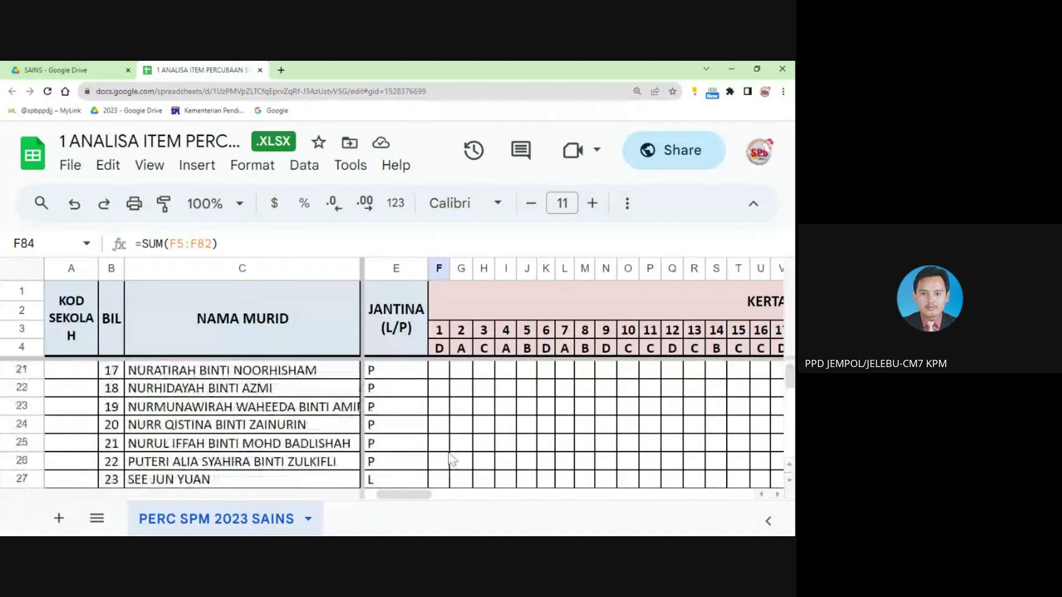
scroll(481, 444, up, 1)
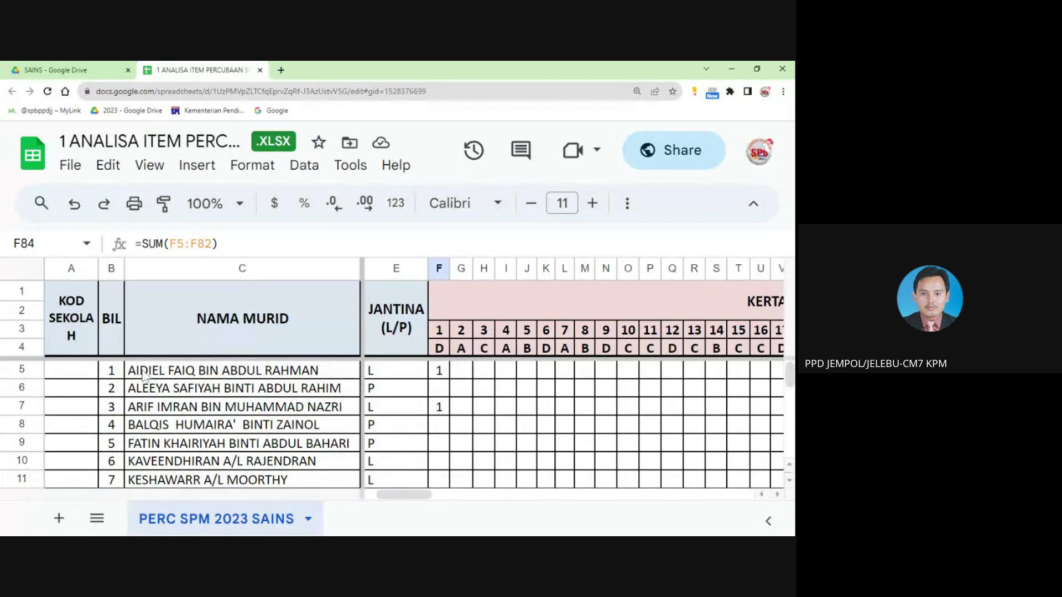
click(184, 373)
click(448, 373)
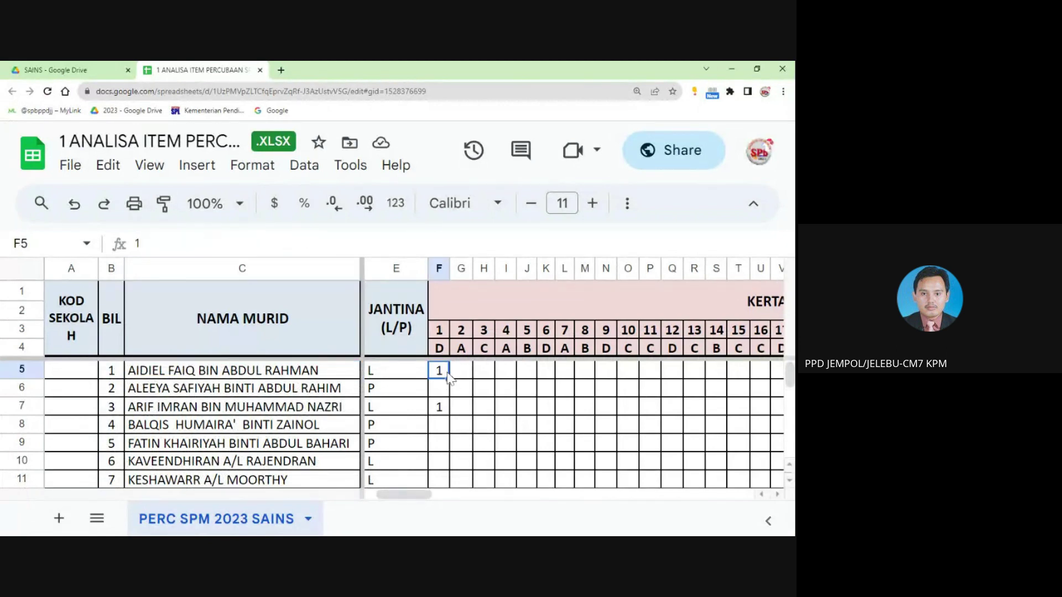
Step: Follow row 5 across all the objective questions and examine the JUMLAH KERTAS 1 formulas for the first few students
key(Right)
key(Right)
key(Right)
key(Right)
key(Right)
key(Right)
key(Right)
key(Right)
key(Right)
key(Right)
key(Right)
key(Right)
key(Right)
key(Right)
key(Right)
key(Right)
key(Right)
key(Right)
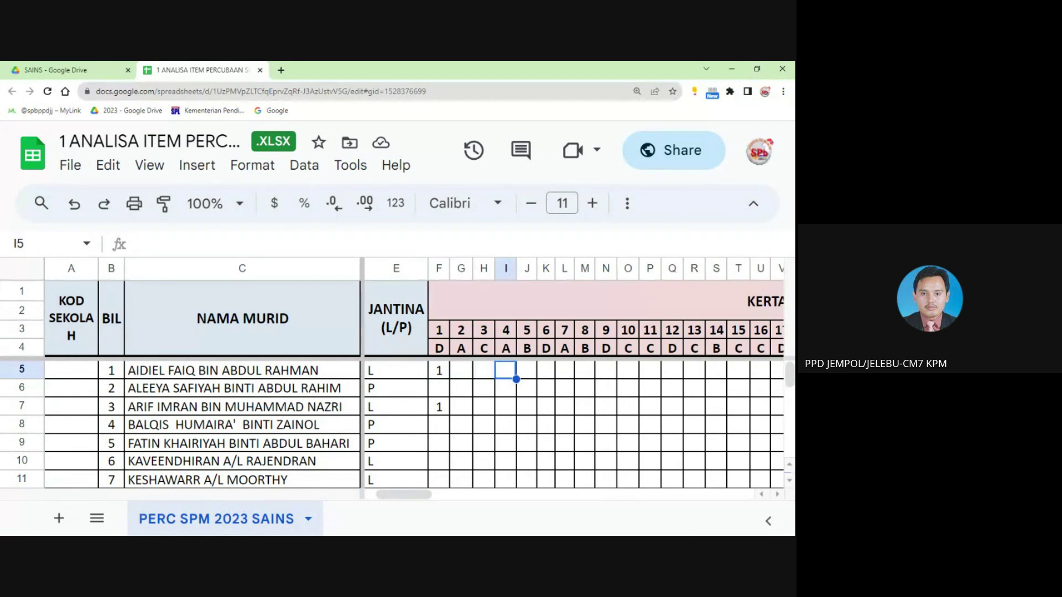
key(Right)
key(Right)
key(Right)
key(Right)
key(Right)
key(Right)
key(Right)
key(Right)
key(Right)
key(Right)
key(Right)
key(Right)
key(Right)
key(Right)
key(Right)
key(Right)
key(Right)
key(Right)
key(Right)
key(Right)
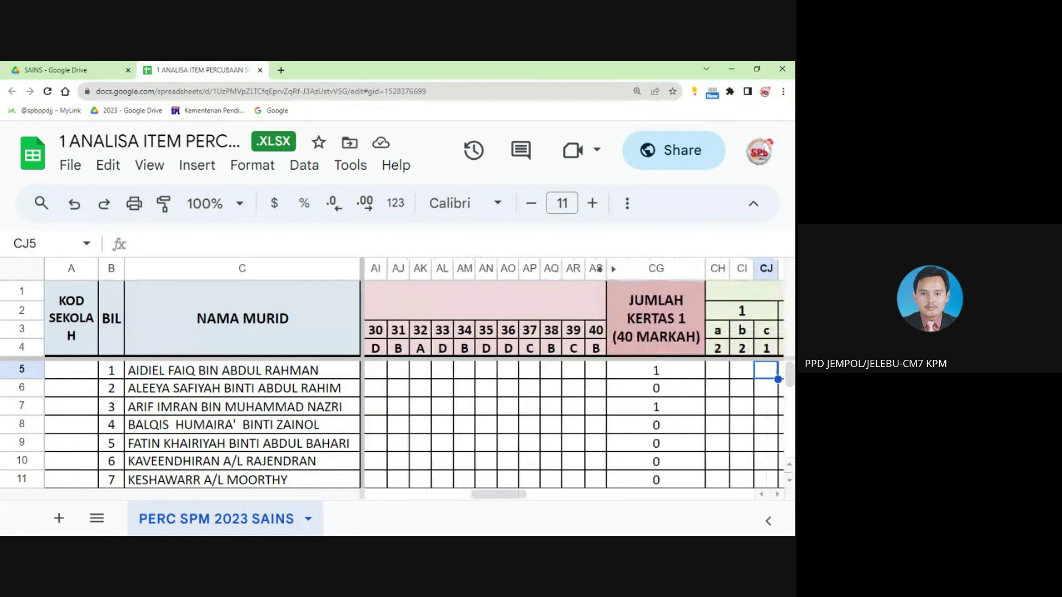
key(Left)
key(Left)
key(Left)
key(Left)
key(Right)
key(Right)
key(Left)
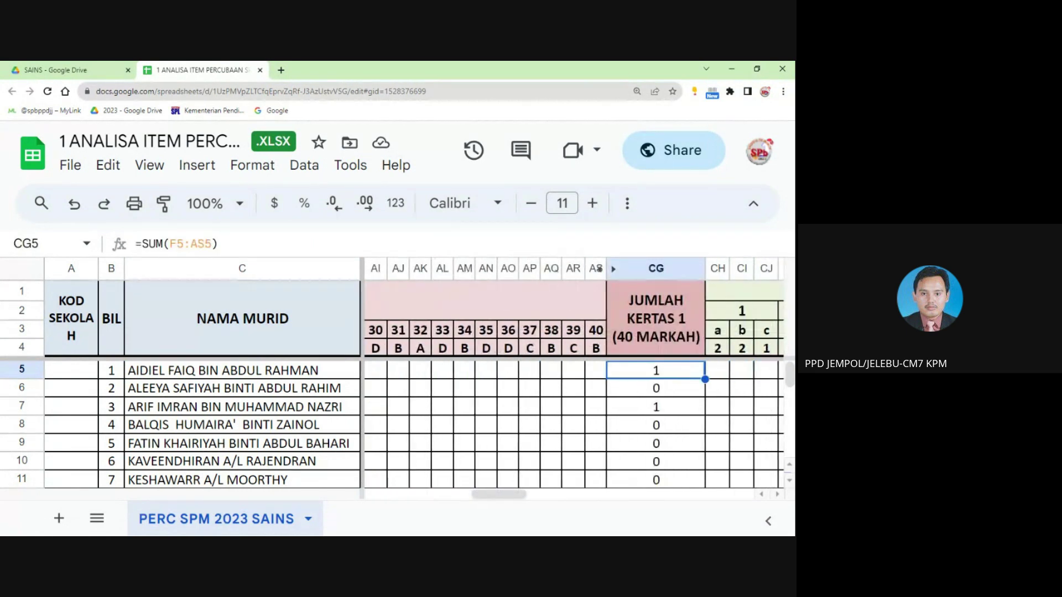
key(Down)
key(Down)
key(Up)
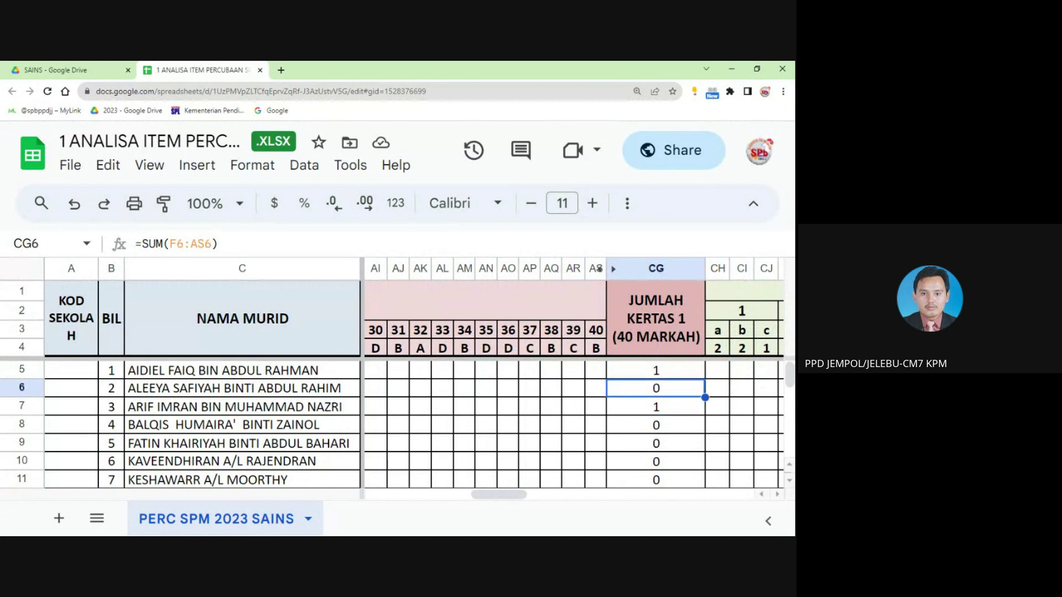
Step: Look across the sub-question columns from question 1a to the H BHGN subtotal, then return to JUMLAH KERTAS 1
click(717, 370)
key(Right)
key(Right)
key(Right)
key(Right)
key(Right)
key(Right)
key(Right)
key(Right)
key(Right)
key(Right)
key(Right)
key(Right)
key(Right)
key(Right)
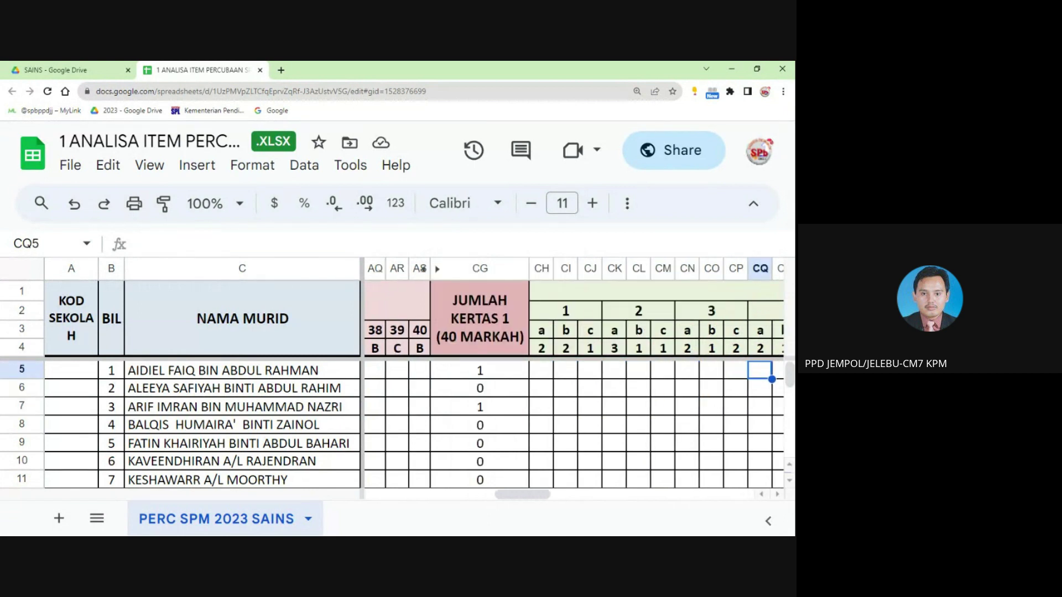
key(Left)
key(Left)
key(Left)
key(Left)
key(Left)
key(Left)
key(Left)
key(Left)
key(Left)
key(Left)
key(Left)
key(Left)
key(Left)
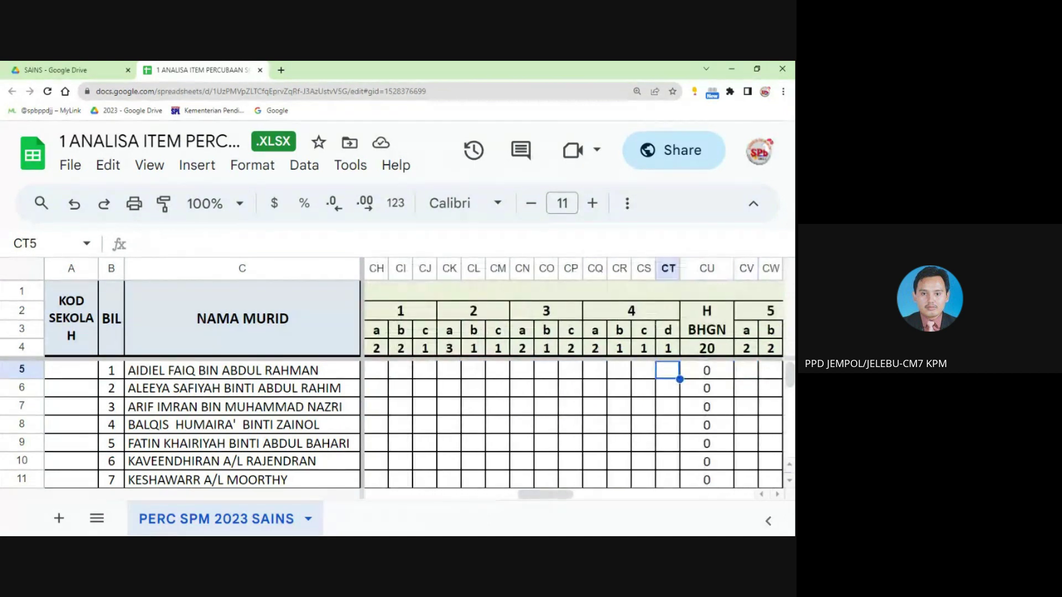
key(Left)
key(Left)
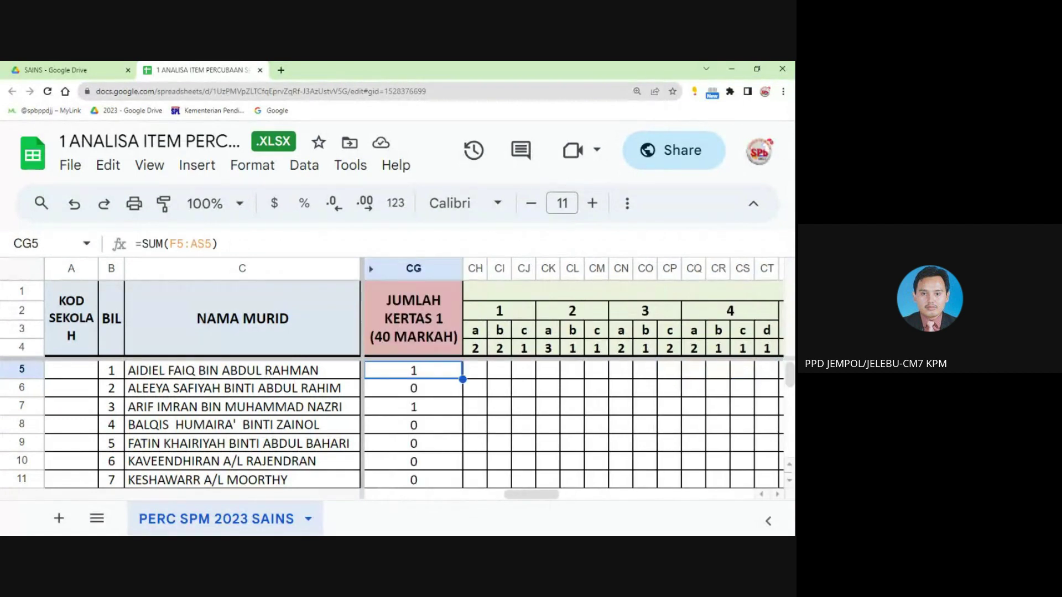
Step: Check the question 1 heading and the full mark for part a in row 4, ending on the first student's cell CH5
key(Right)
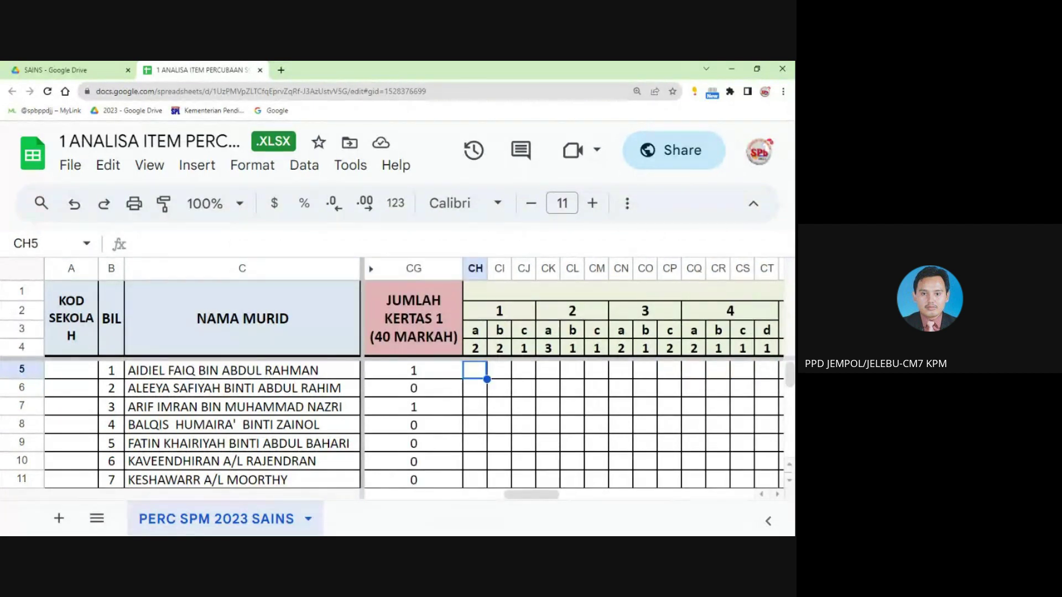
click(528, 314)
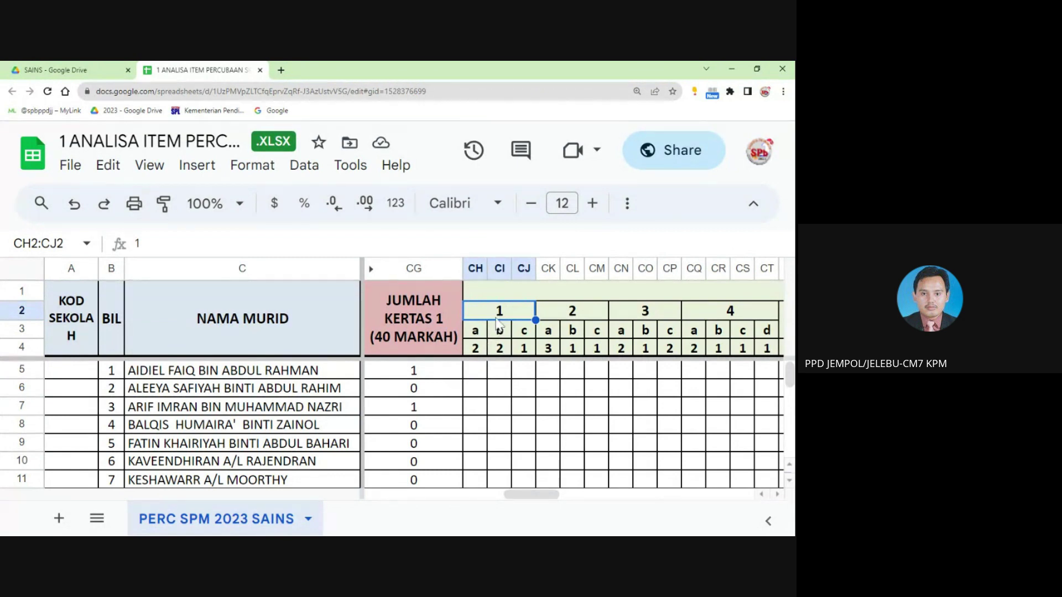
click(478, 350)
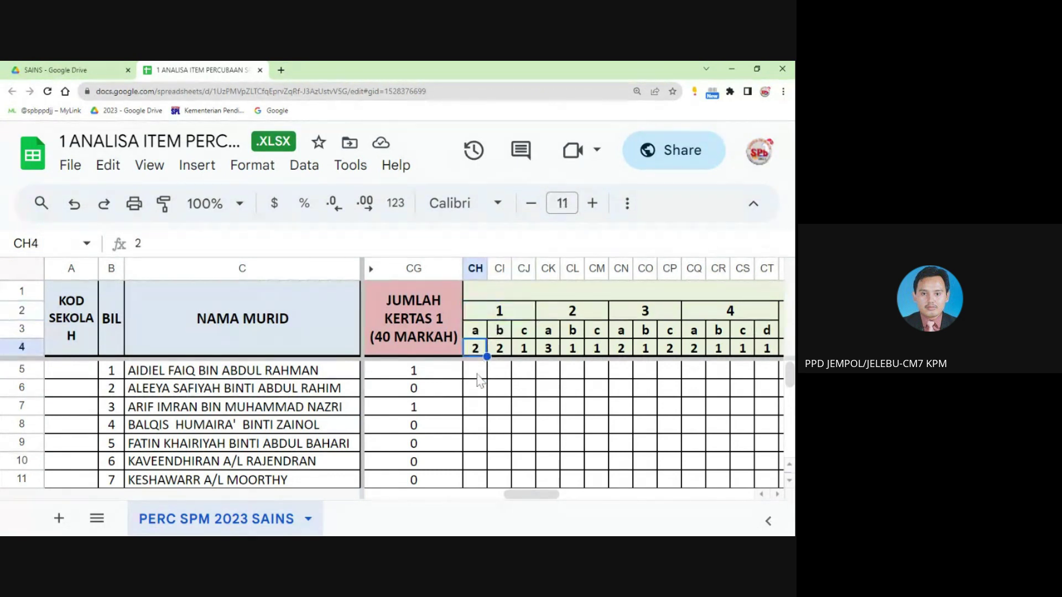
scroll(479, 380, down, 2)
scroll(479, 380, up, 1)
scroll(479, 380, up, 1)
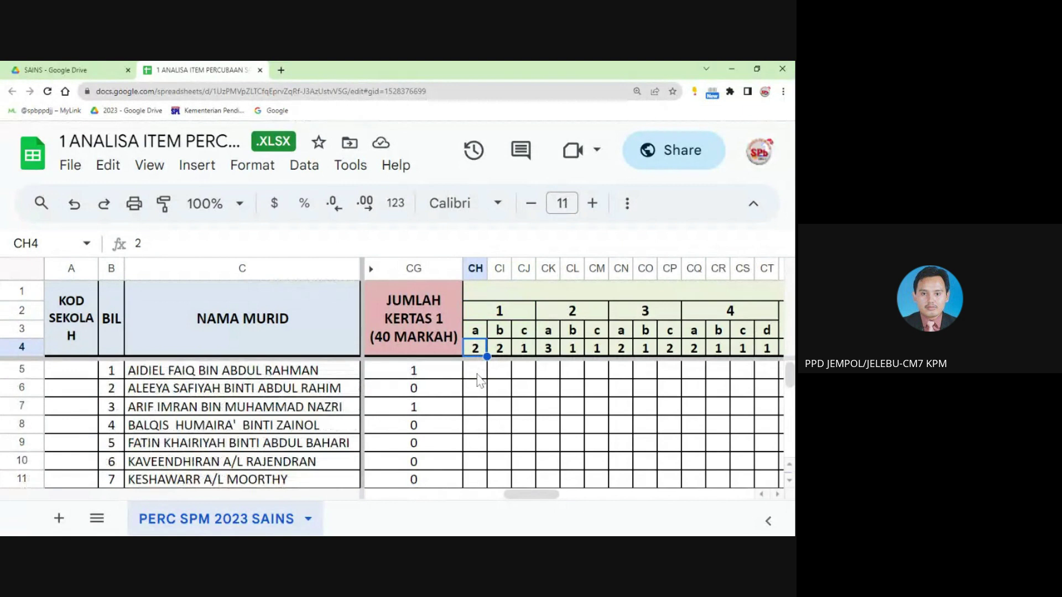
click(478, 377)
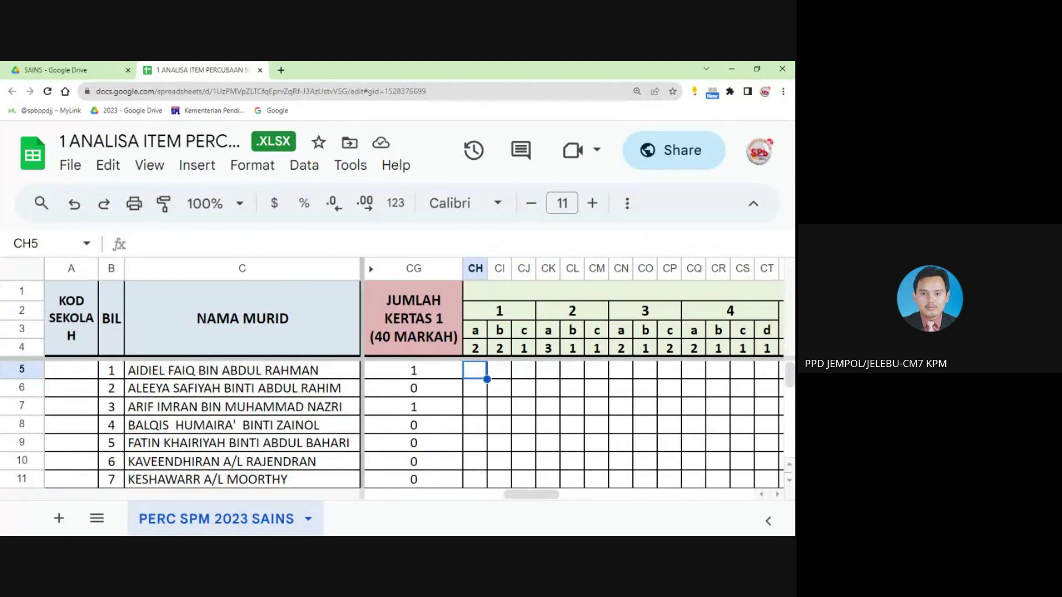
Step: Go down the question 1a column and examine the formulas in the BILANGAN MURID BETUL and % MURID BETUL rows
click(474, 393)
click(475, 375)
click(477, 389)
scroll(475, 412, down, 3)
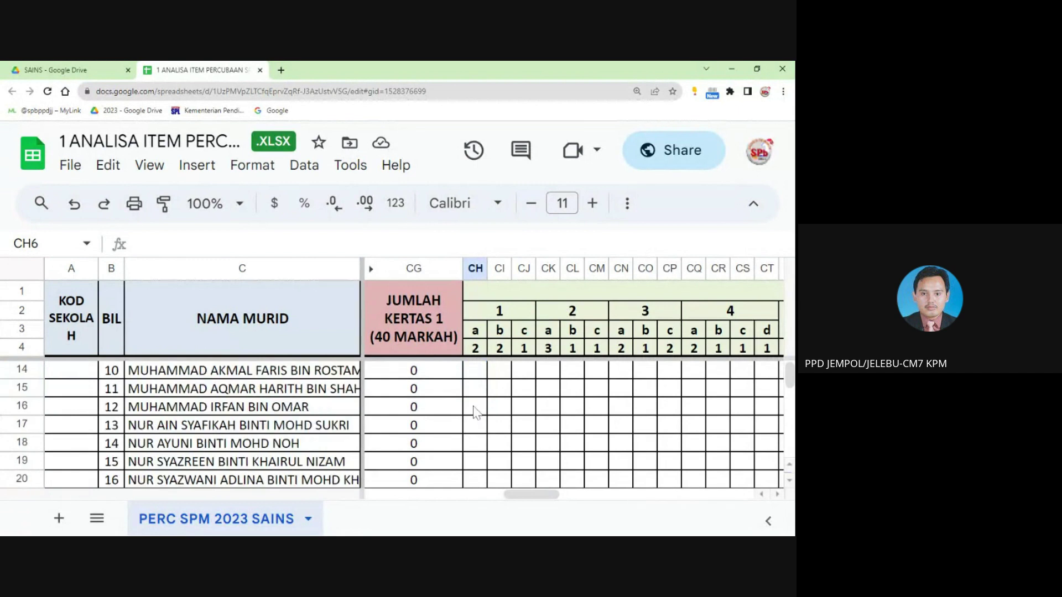
scroll(474, 412, down, 15)
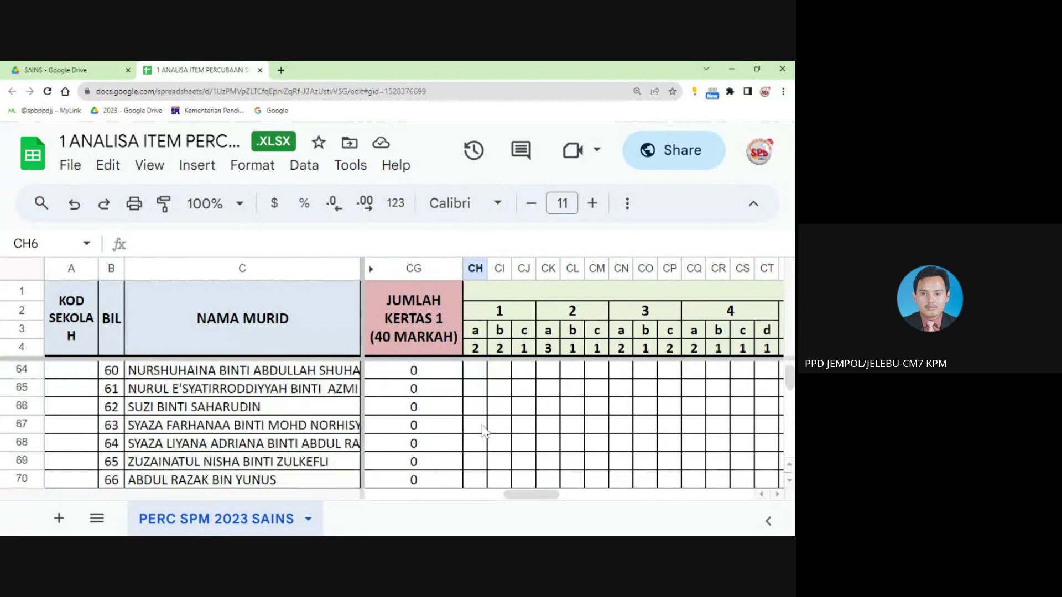
scroll(482, 431, down, 9)
scroll(481, 440, up, 4)
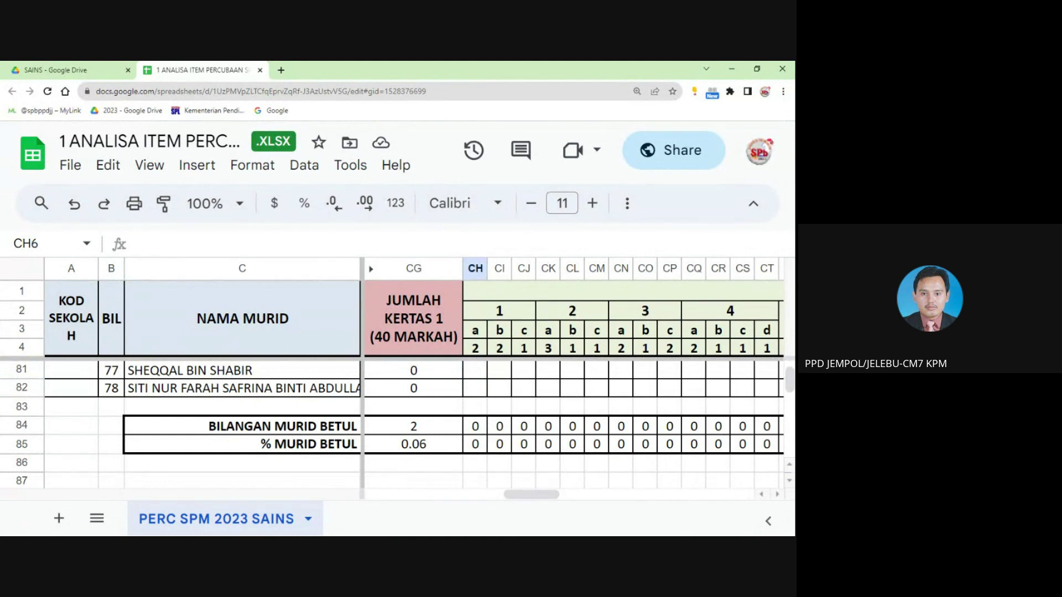
click(479, 427)
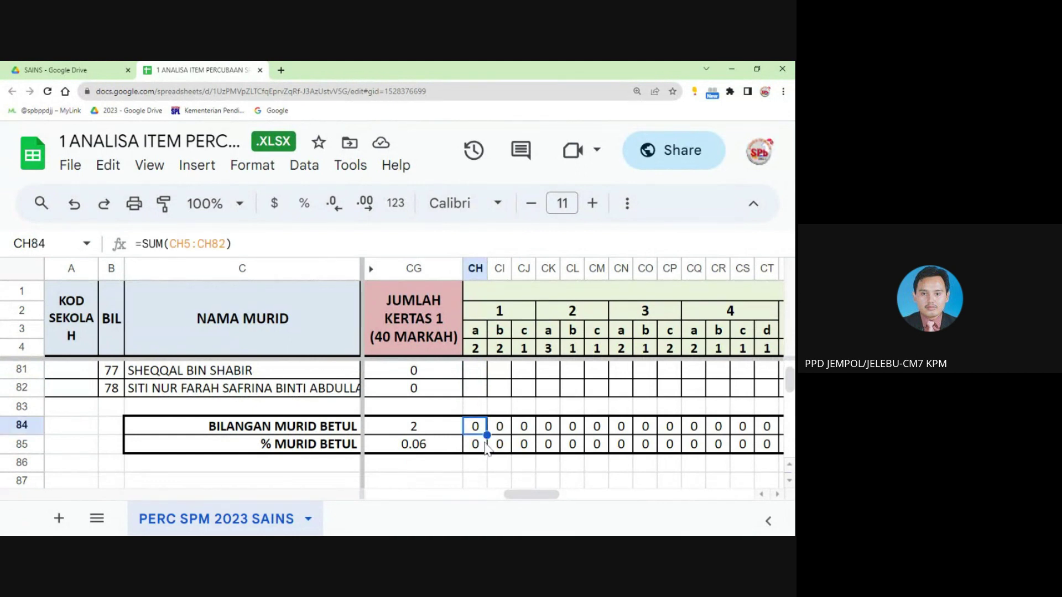
click(481, 445)
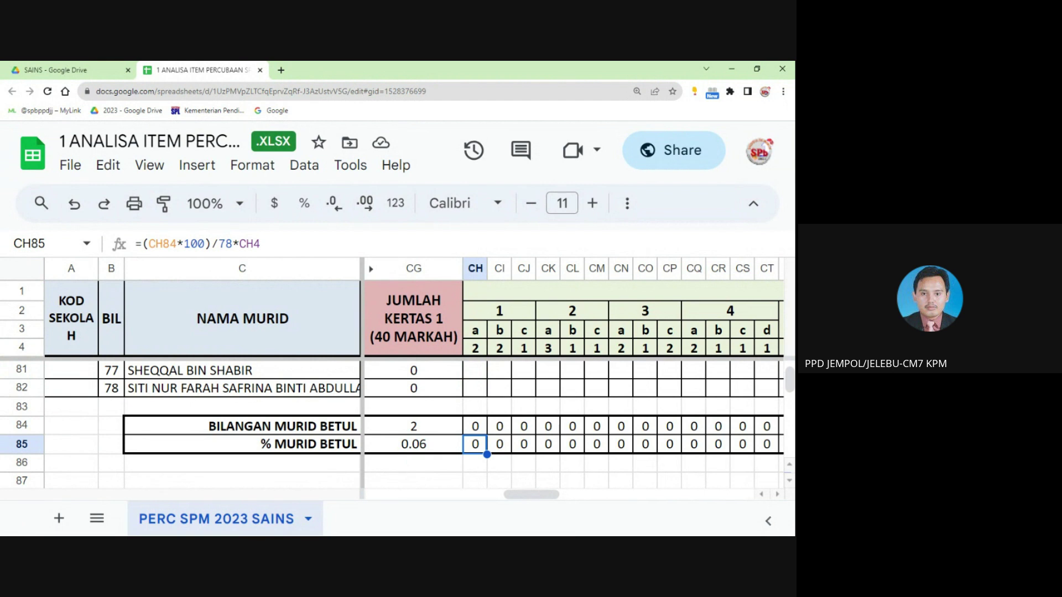
click(475, 426)
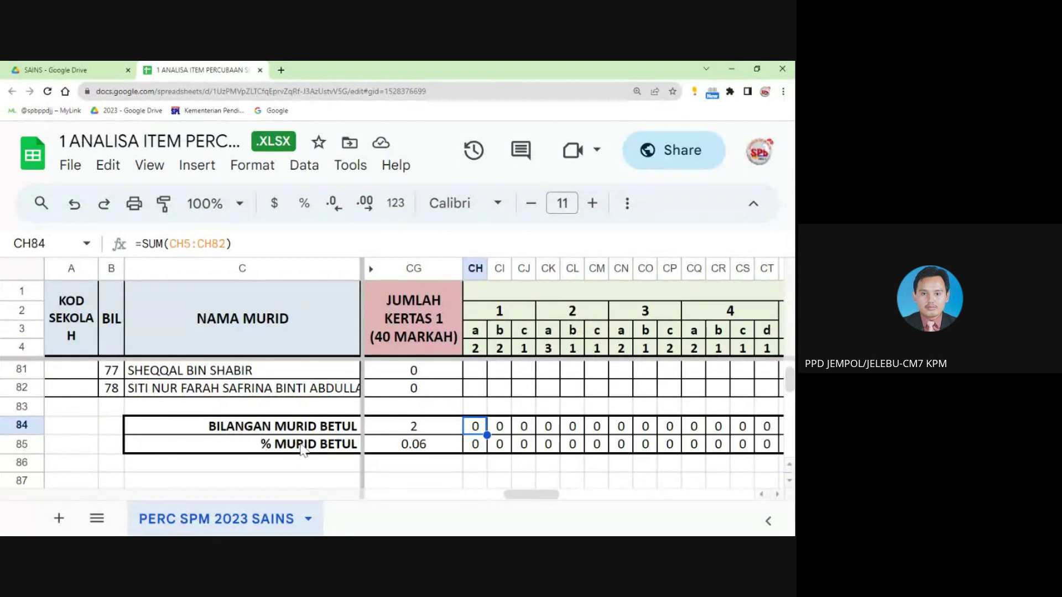
Step: Look across row 82 through the Kertas 2 sub-questions and return to the section subtotal in CU82
click(551, 393)
key(Right)
key(Right)
key(Right)
key(Right)
key(Right)
key(Right)
key(Right)
key(Right)
key(Right)
key(Right)
key(Right)
key(Right)
key(Right)
key(Right)
key(Right)
key(Right)
key(Right)
key(Right)
key(Right)
key(Right)
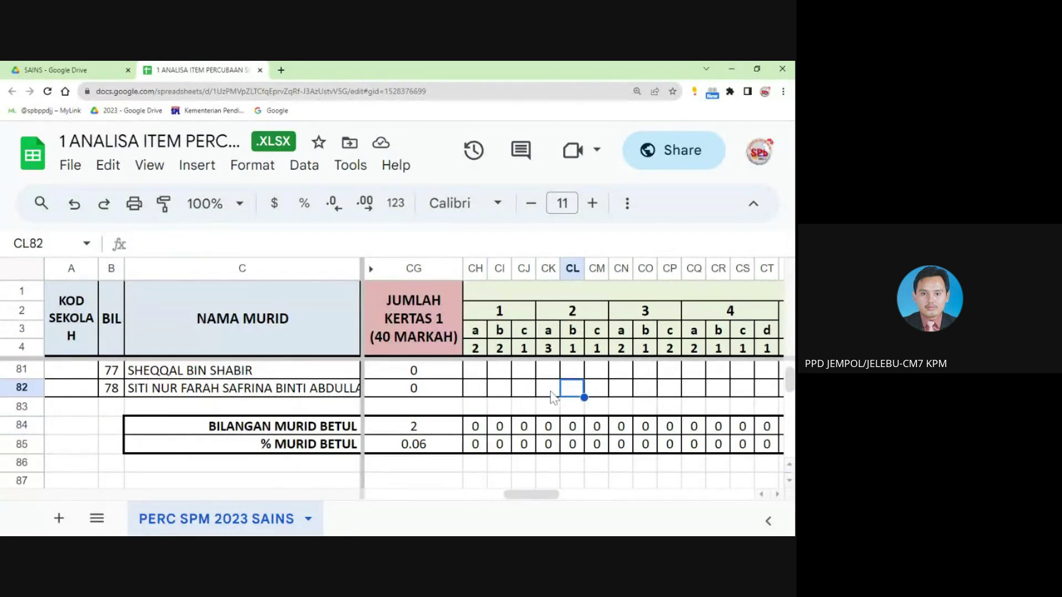
key(Left)
key(Left)
key(Left)
key(Left)
key(Left)
key(Left)
key(Left)
key(Left)
key(Left)
key(Left)
key(Left)
key(Left)
key(Left)
key(Left)
key(Left)
key(Left)
key(Left)
key(Left)
key(Left)
key(Left)
key(Left)
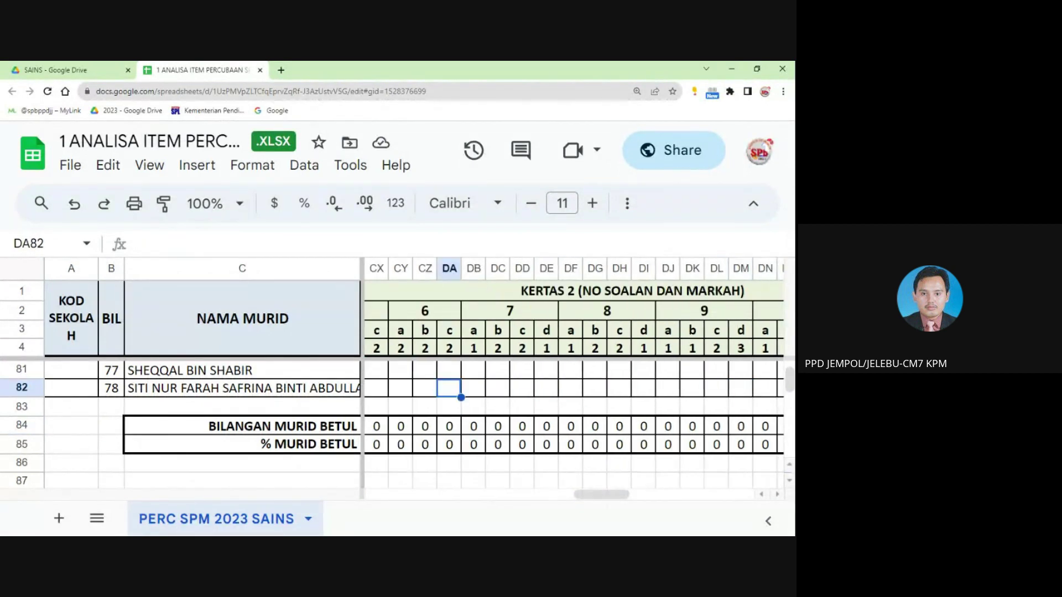
key(Right)
key(Right)
key(Right)
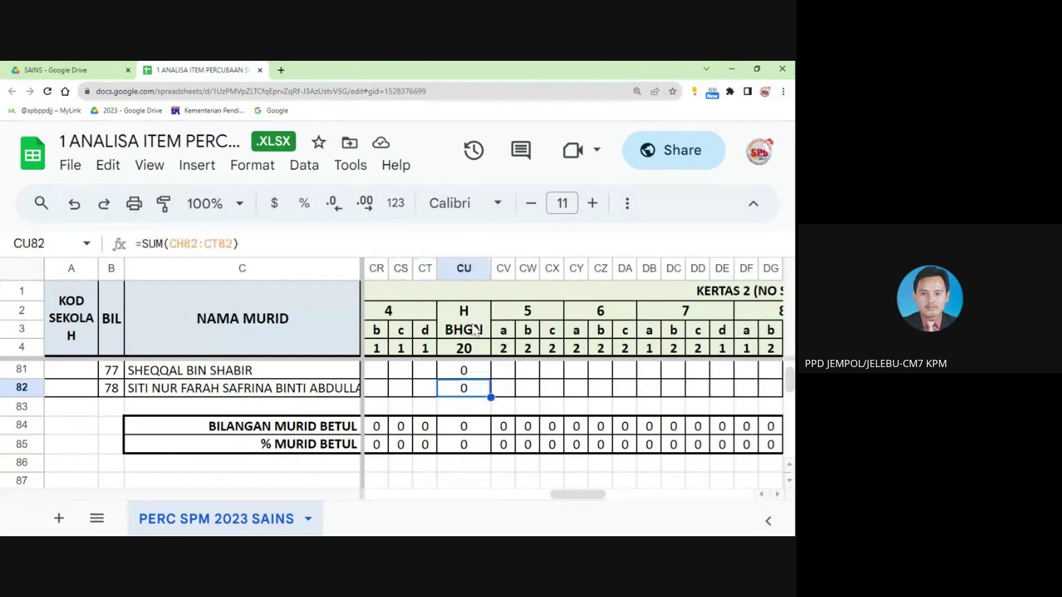
Step: Follow row 76 across questions 5 to 10 and check the DR76 subtotal formula and the JUMLAH BHGN B heading
key(Up)
key(Up)
key(Up)
key(Up)
key(Up)
key(Up)
key(Right)
key(Right)
key(Right)
key(Right)
key(Right)
key(Right)
key(Right)
key(Right)
key(Right)
key(Right)
key(Right)
key(Right)
key(Right)
key(Right)
key(Right)
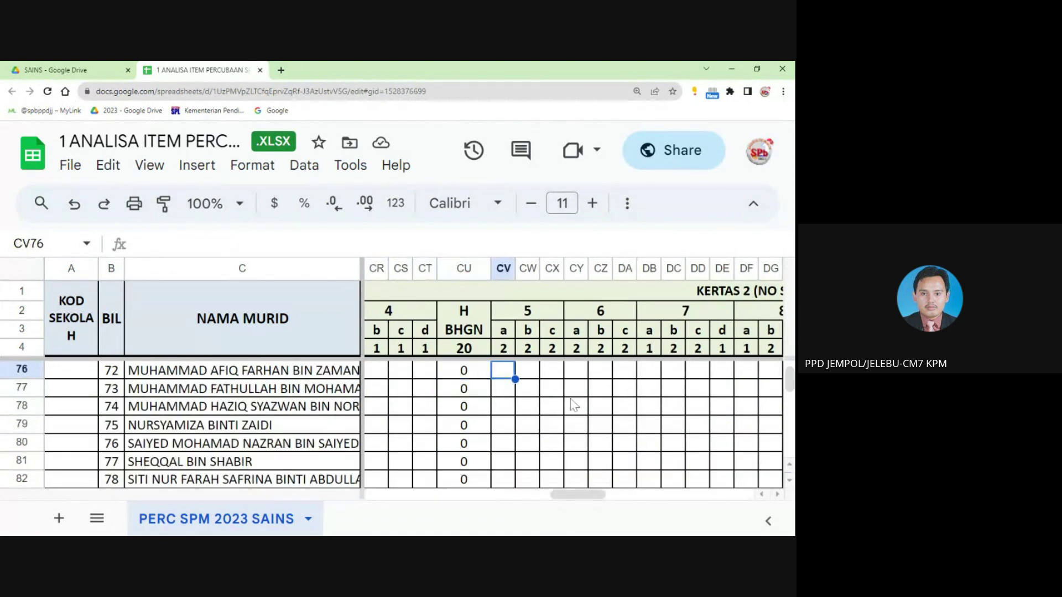
key(Right)
key(Right)
key(Right)
key(Right)
key(Right)
key(Right)
key(Right)
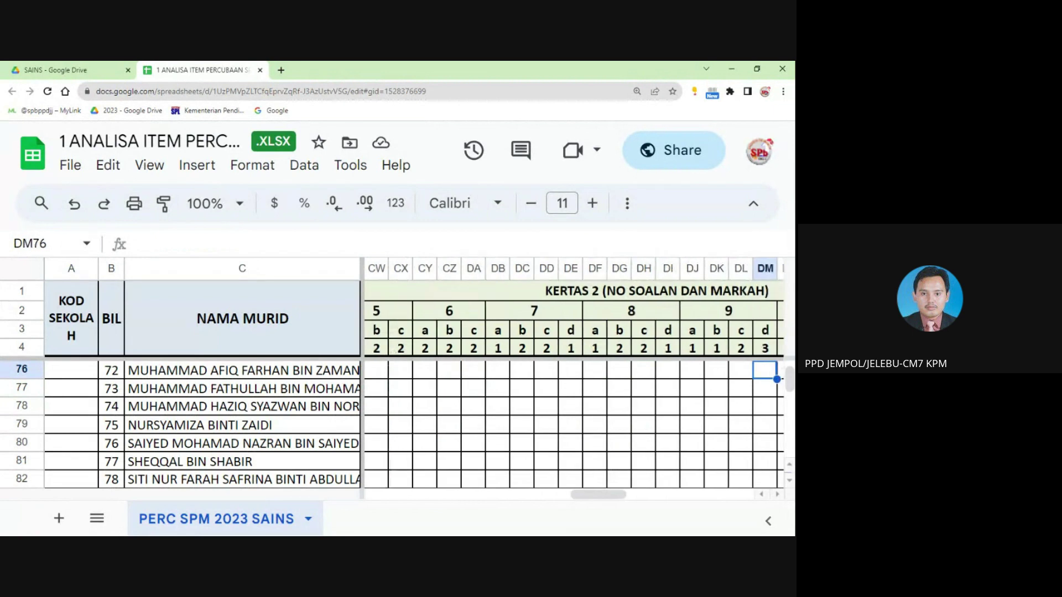
key(Right)
key(Right)
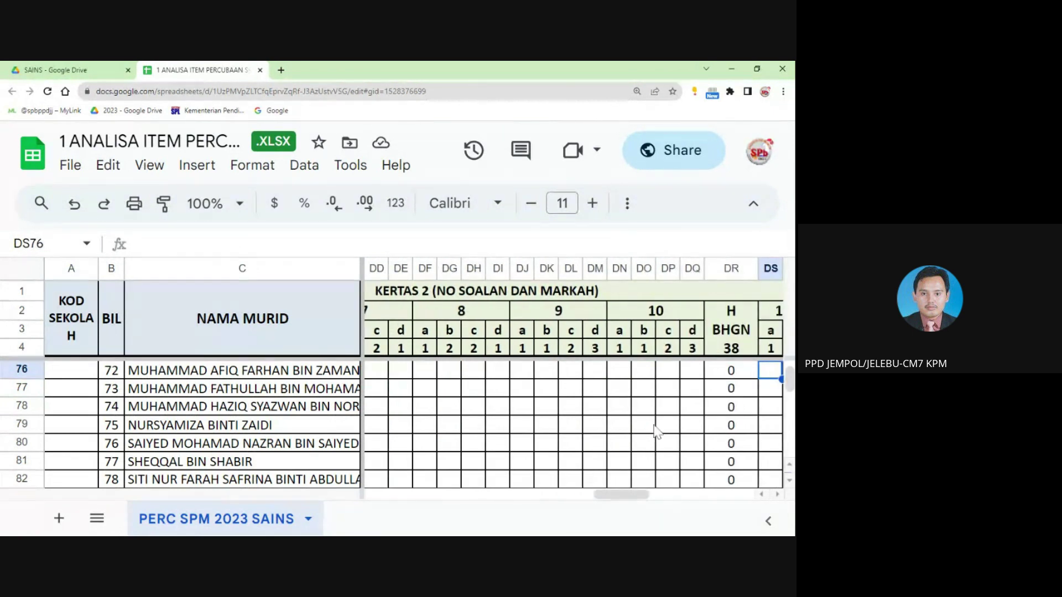
key(Left)
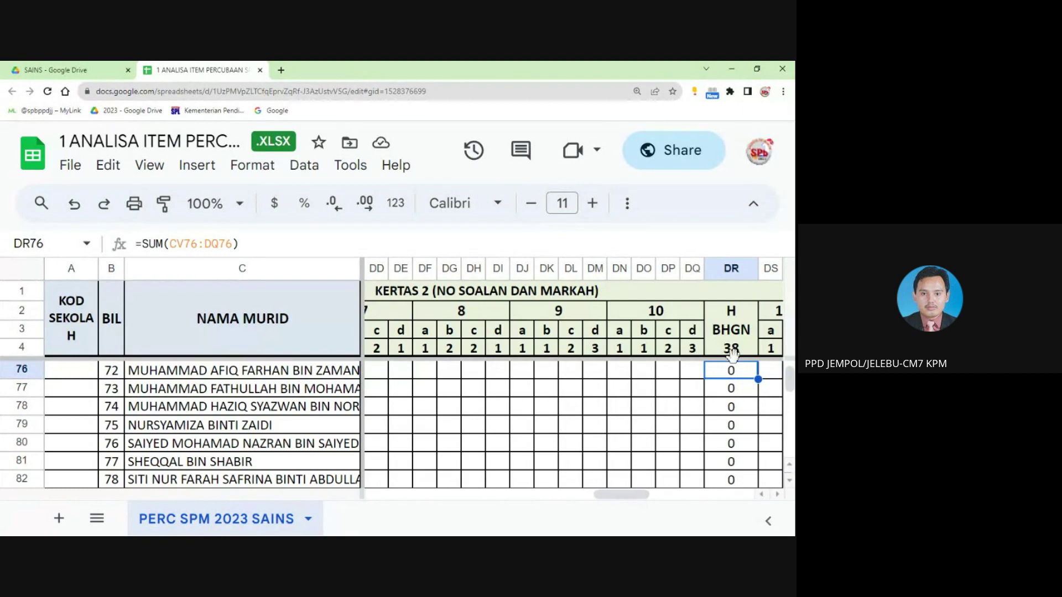
click(747, 330)
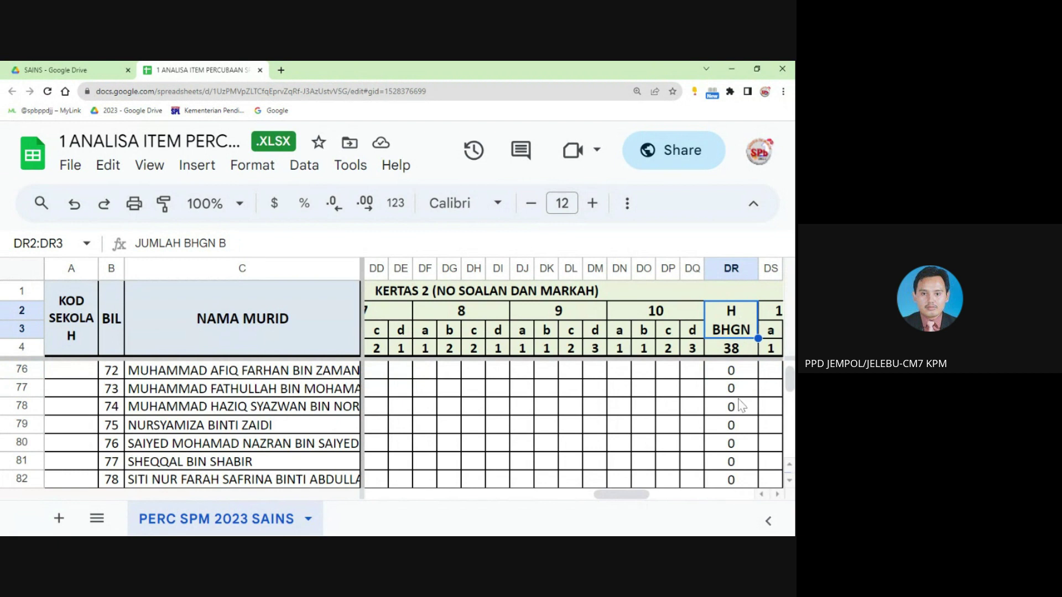
Step: Look across questions 11 to 13 to the JUMLAH BHGN C heading and its full mark
key(Right)
key(Right)
key(Right)
key(Right)
key(Right)
key(Right)
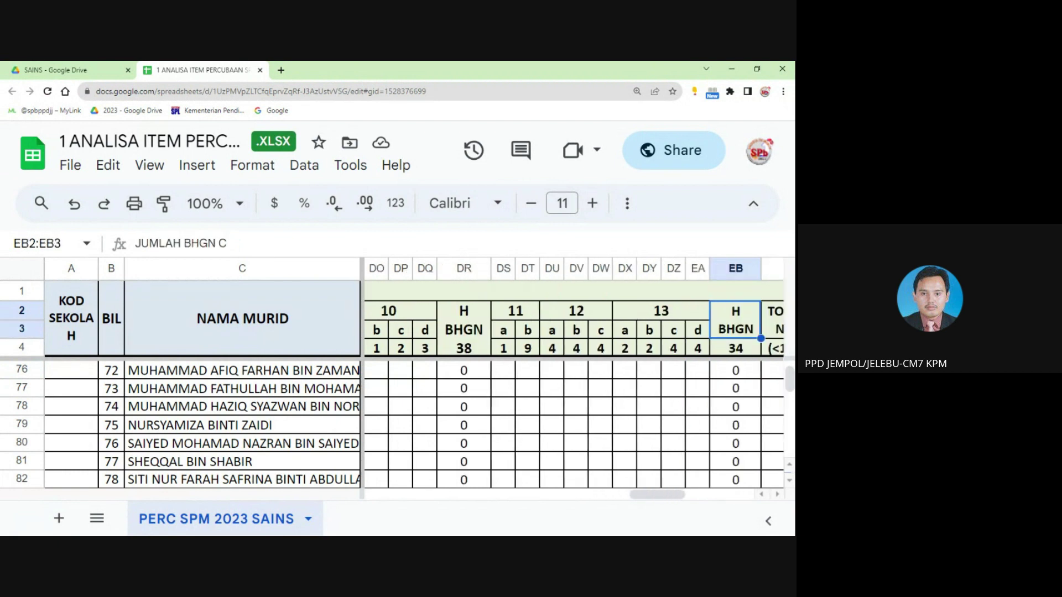
click(619, 326)
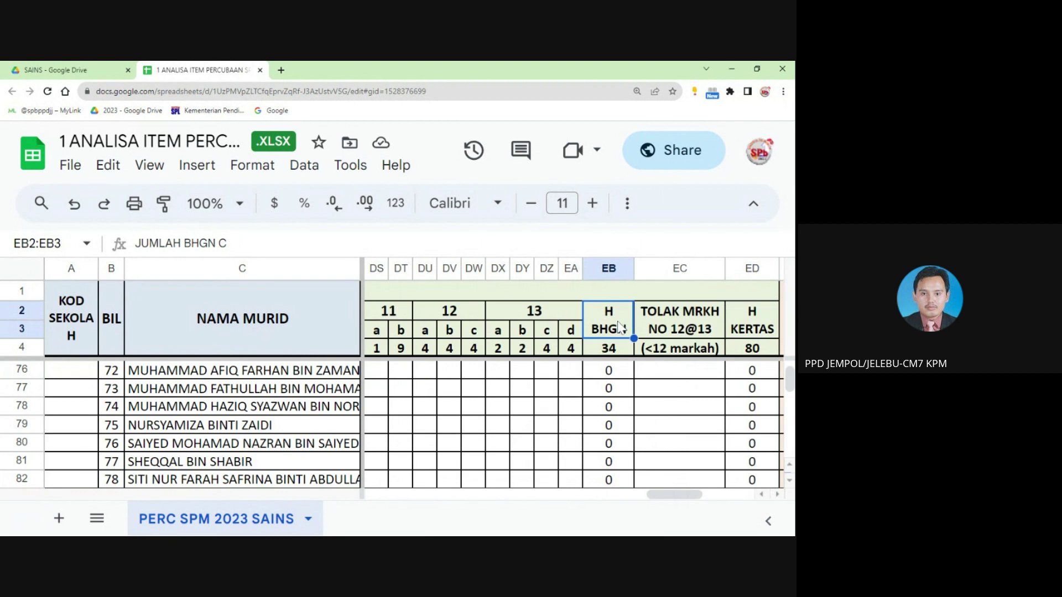
click(620, 351)
Step: Examine the TOLAK MRKH NO 12@13 column against questions 11, 12 and 13, ending on the paper total formula in ED76
click(680, 325)
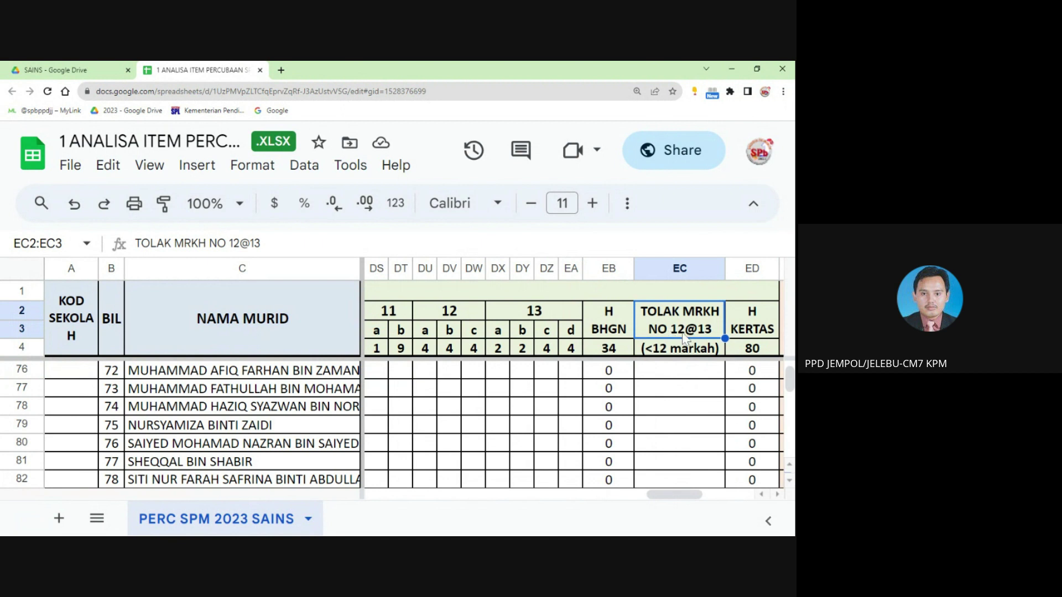
click(390, 314)
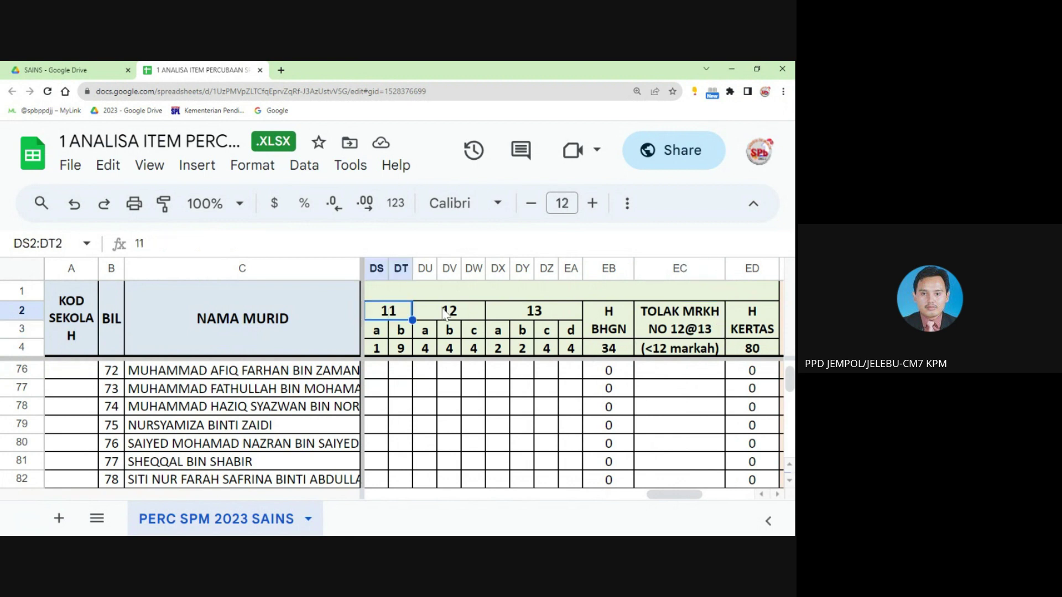
click(446, 312)
click(545, 310)
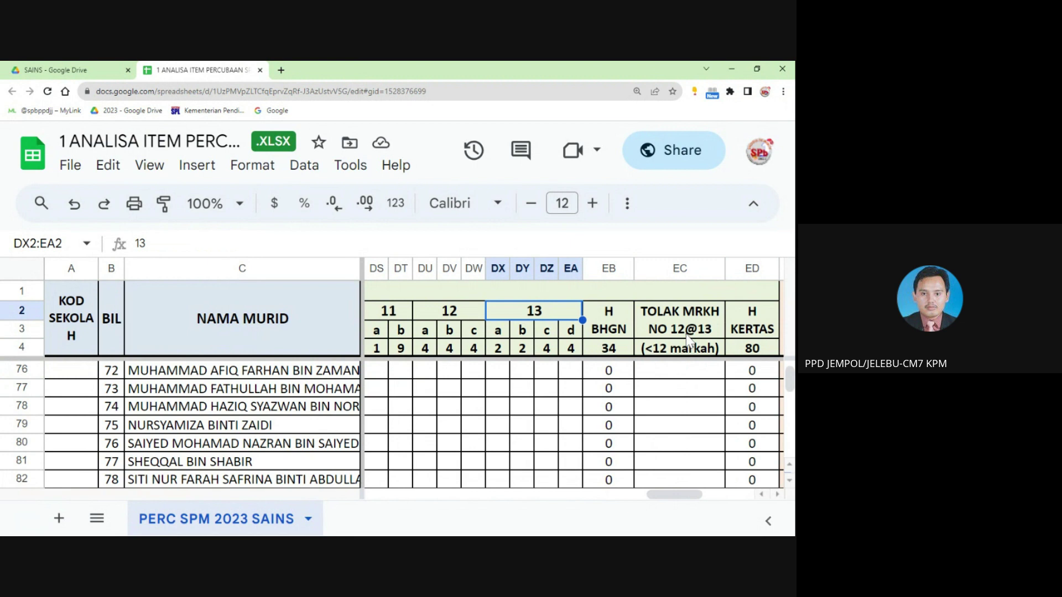
click(670, 364)
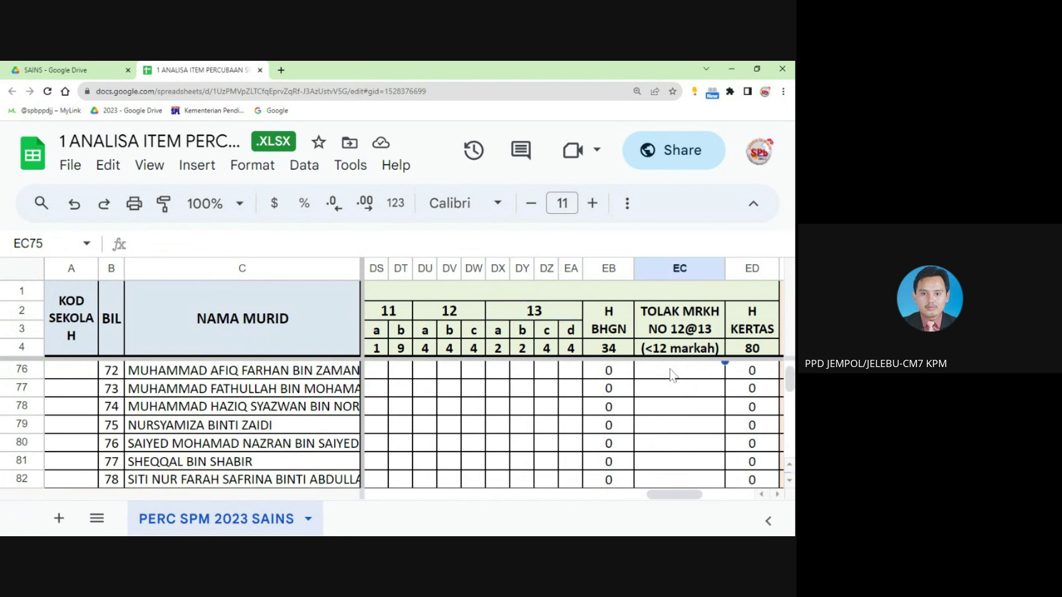
click(671, 372)
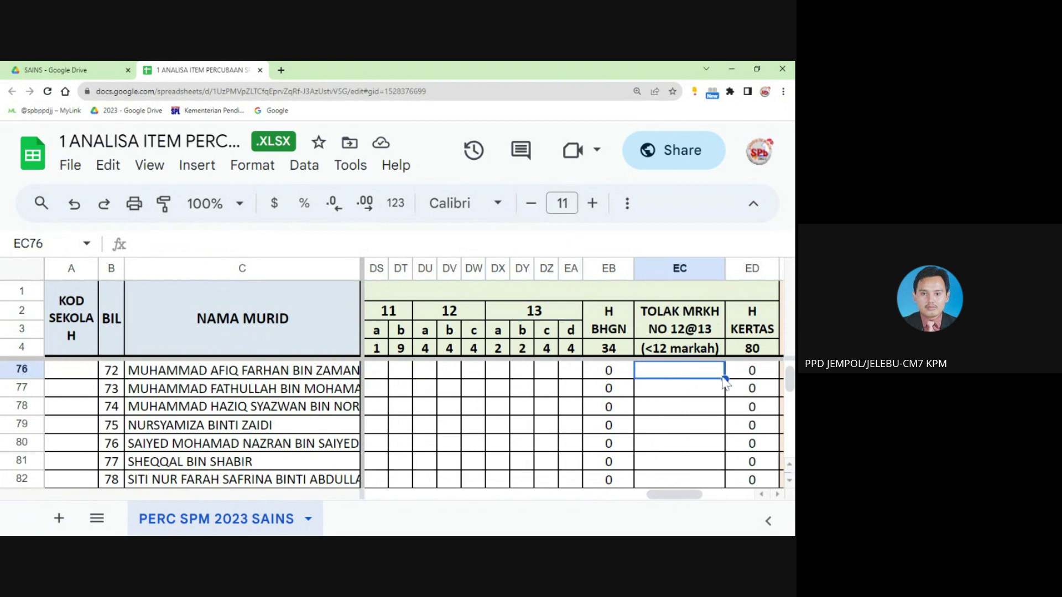
click(747, 376)
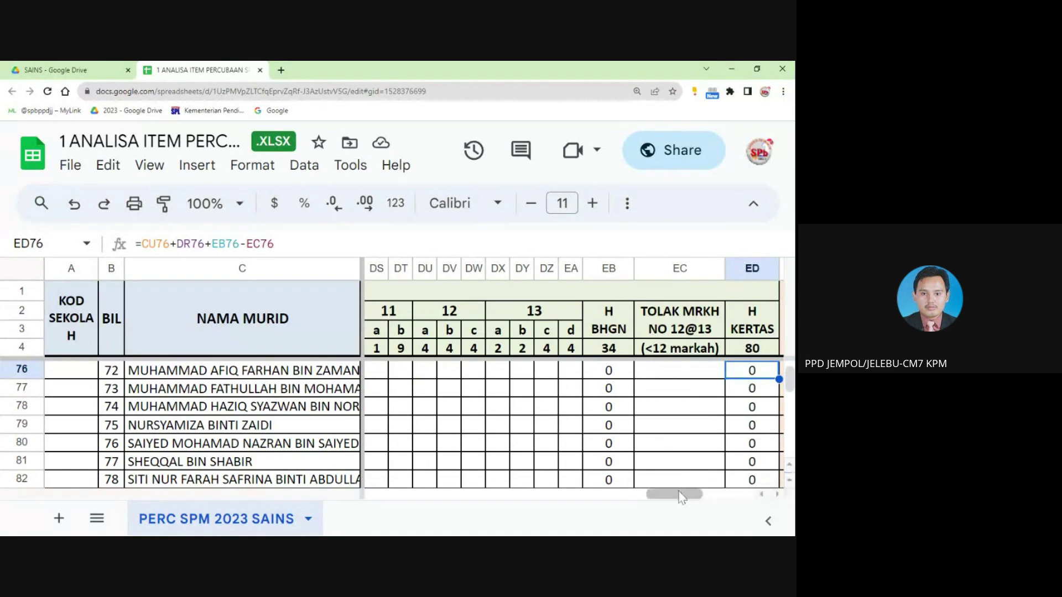
Step: Examine the JUMLAH PENUH and % MARKAH (PER 120) headings and their formulas, ending on the first student's percentage in EF5
drag(678, 493, 695, 497)
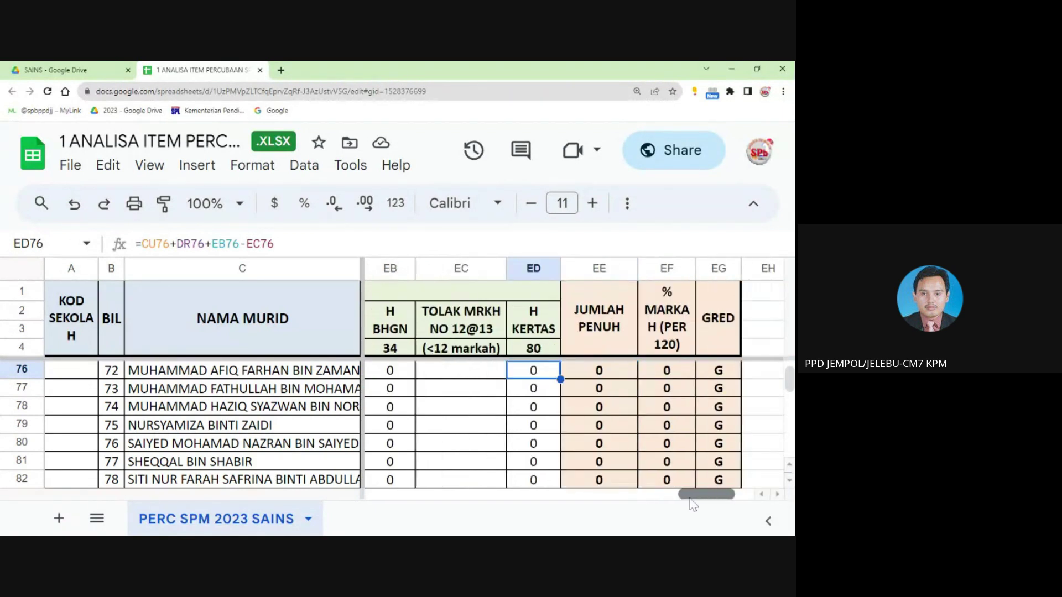
click(601, 330)
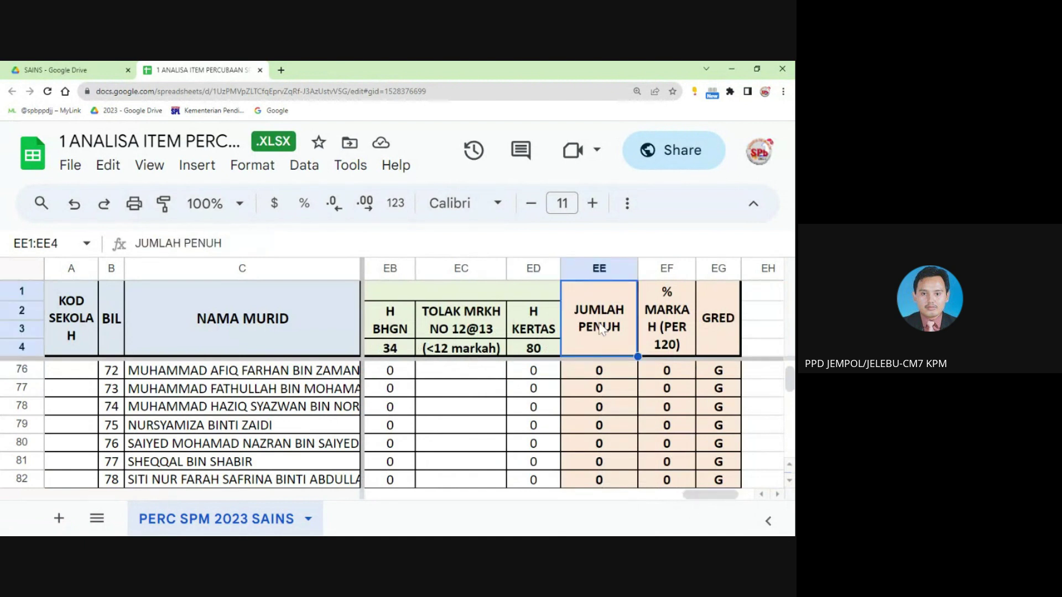
click(603, 376)
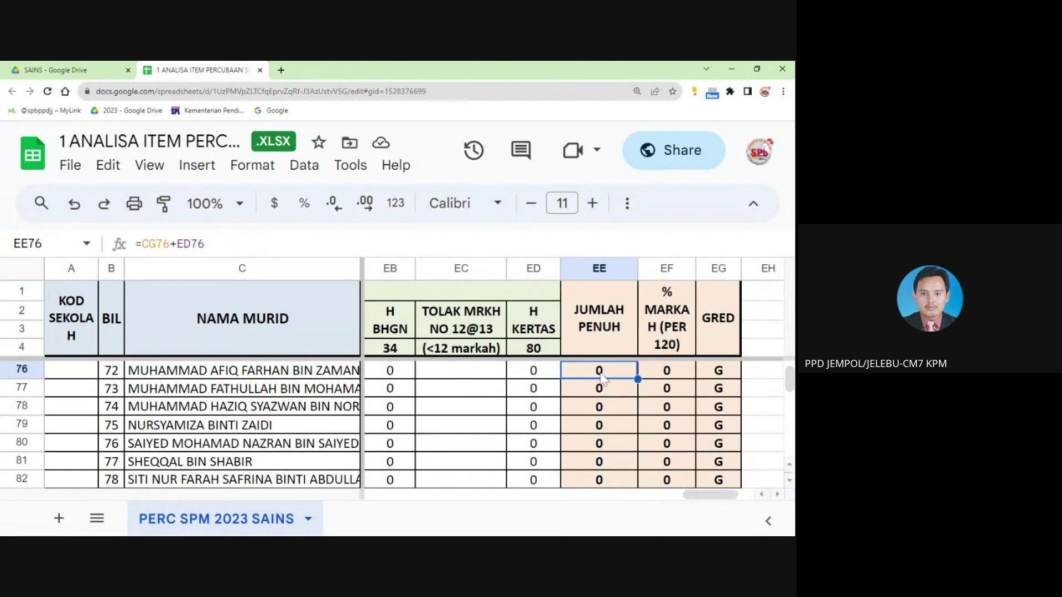
click(613, 336)
click(676, 335)
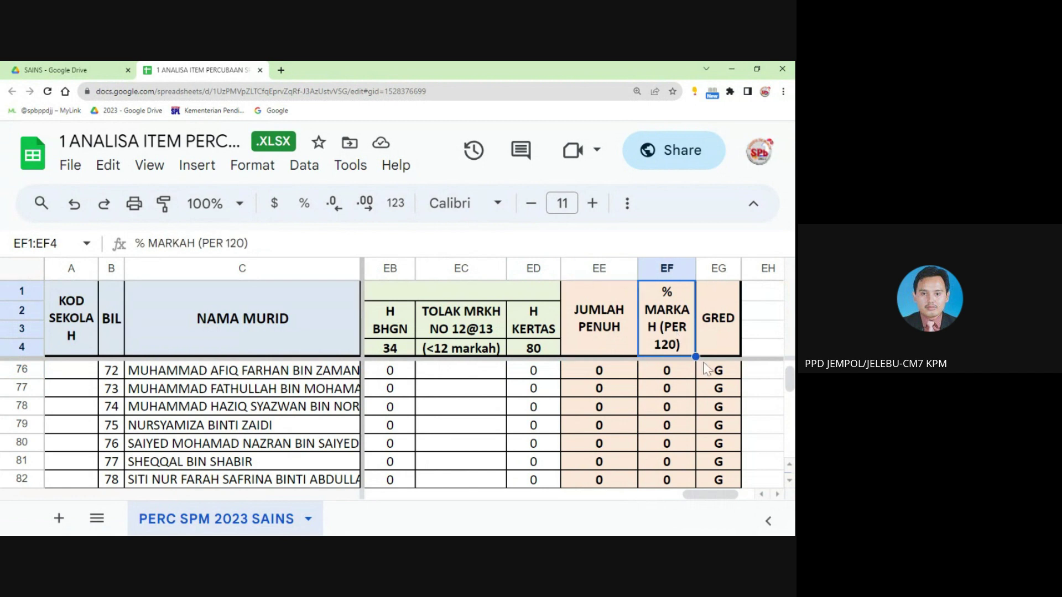
mouse_move(789, 379)
mouse_down()
mouse_move(789, 410)
mouse_move(789, 375)
mouse_up()
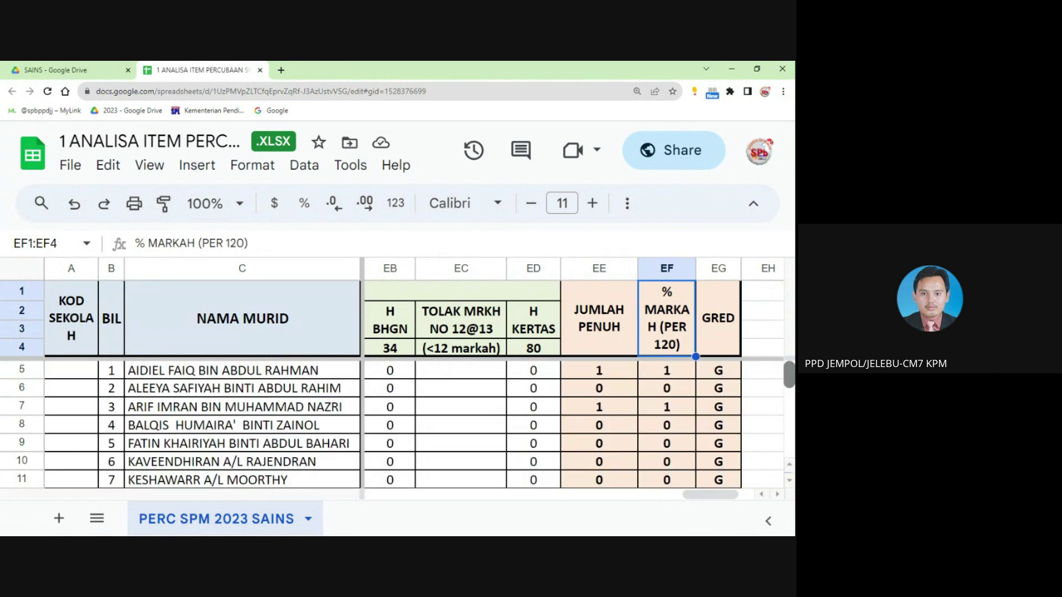
click(668, 370)
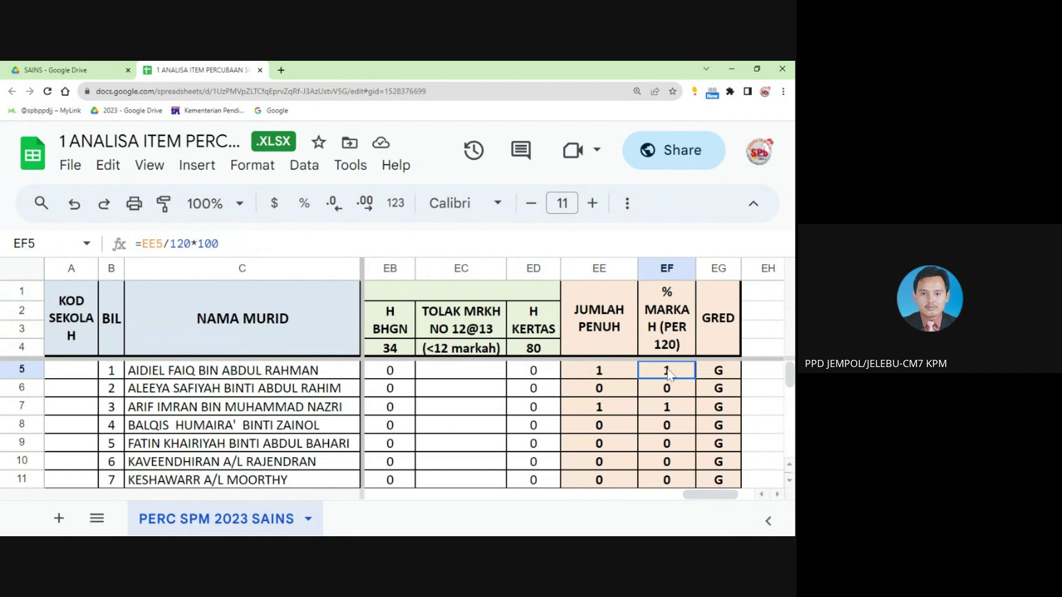
click(601, 377)
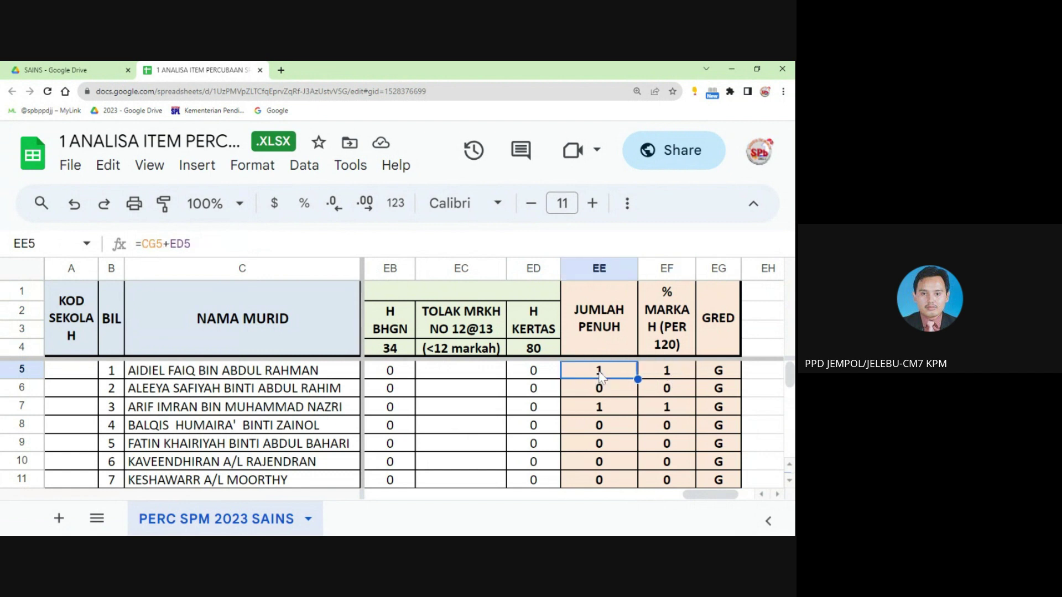
click(664, 376)
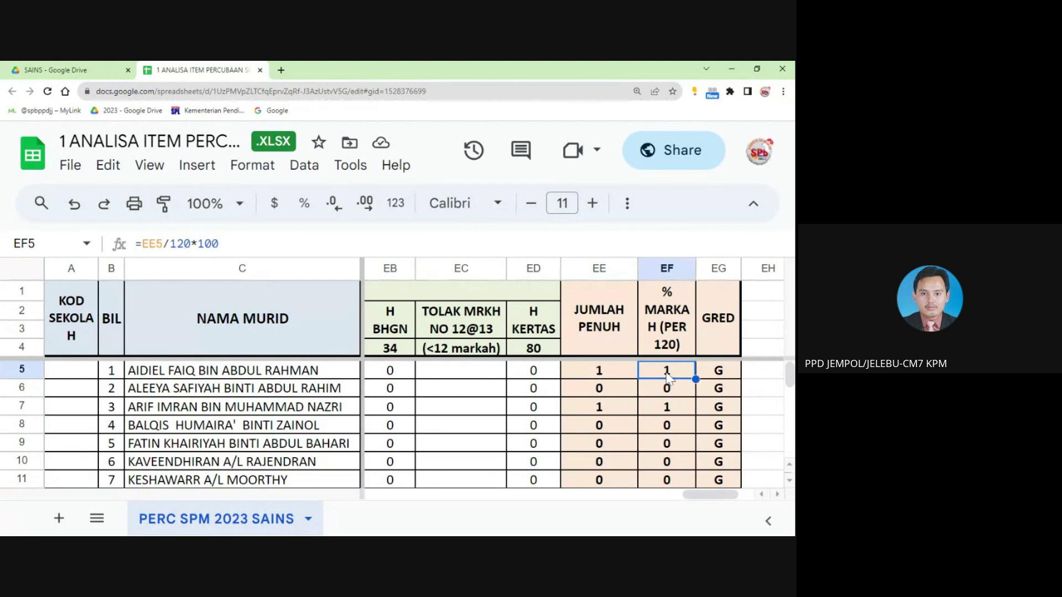
Step: Look back along row 5 from the mark-deduction column through Kertas 2 and Kertas 1 to cell A5
click(458, 369)
key(Left)
key(Left)
key(Left)
key(Left)
key(Left)
key(Left)
key(Left)
key(Left)
key(Left)
key(Left)
key(Left)
key(Left)
key(Left)
key(Left)
key(Left)
key(Left)
key(Left)
key(Left)
key(Left)
key(Left)
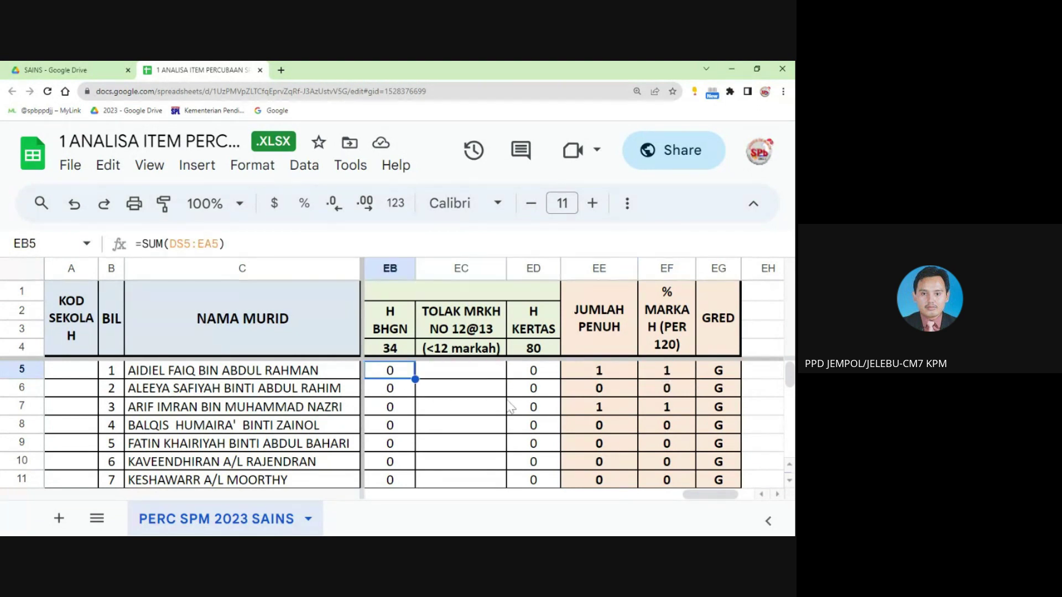
key(Left)
key(Left)
key(Left)
key(Left)
key(Left)
key(Left)
key(Left)
key(Left)
key(Left)
key(Left)
key(Left)
key(Left)
key(Left)
key(Left)
key(Left)
key(Left)
key(Left)
key(Left)
key(Left)
key(Left)
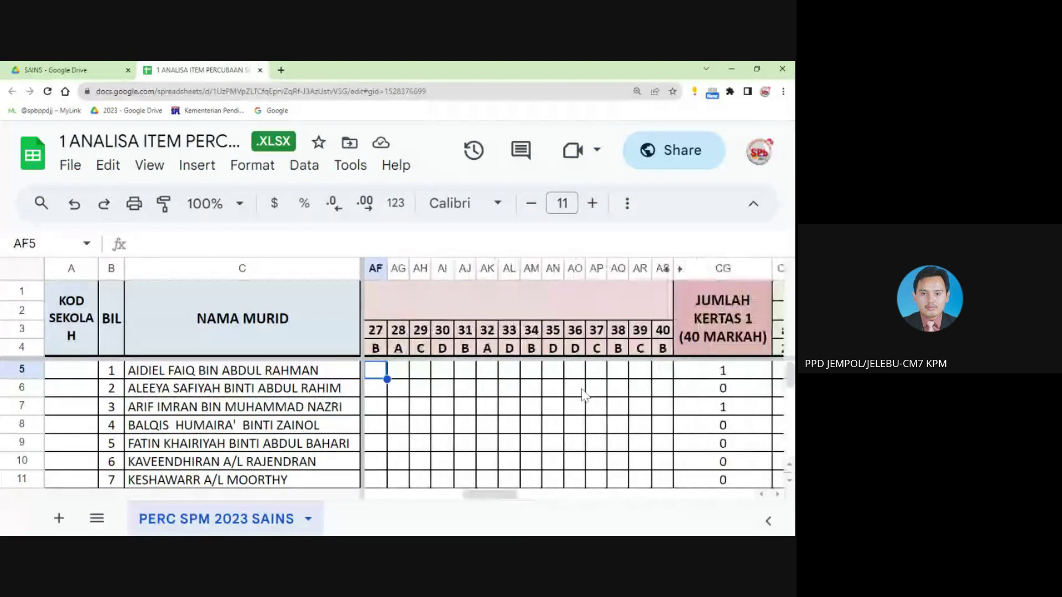
Step: Check the BILANGAN MURID BETUL and % MURID BETUL rows for the objective questions below the student list
scroll(644, 427, down, 20)
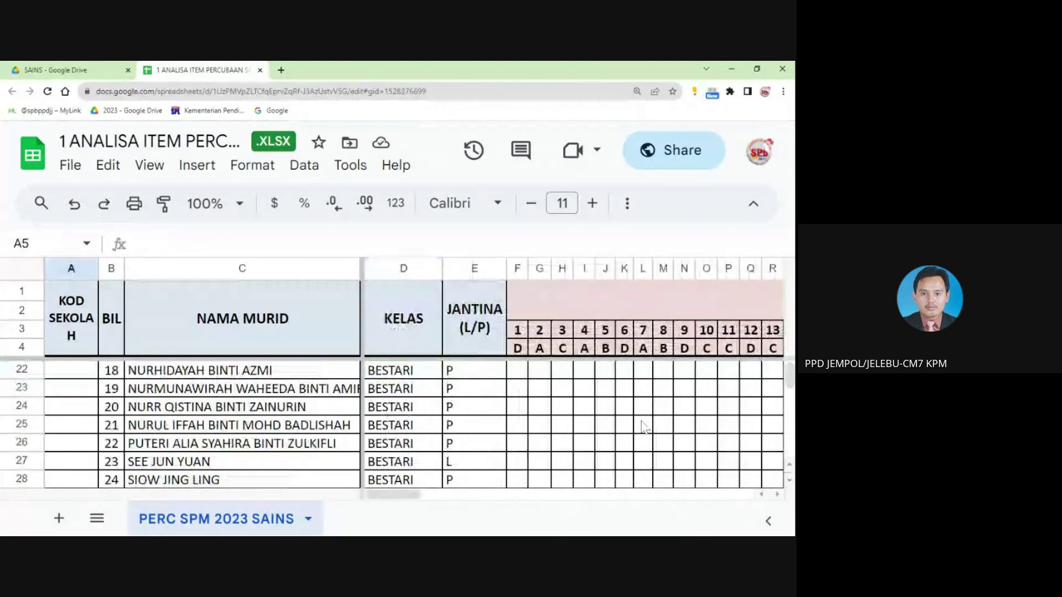
scroll(656, 448, down, 3)
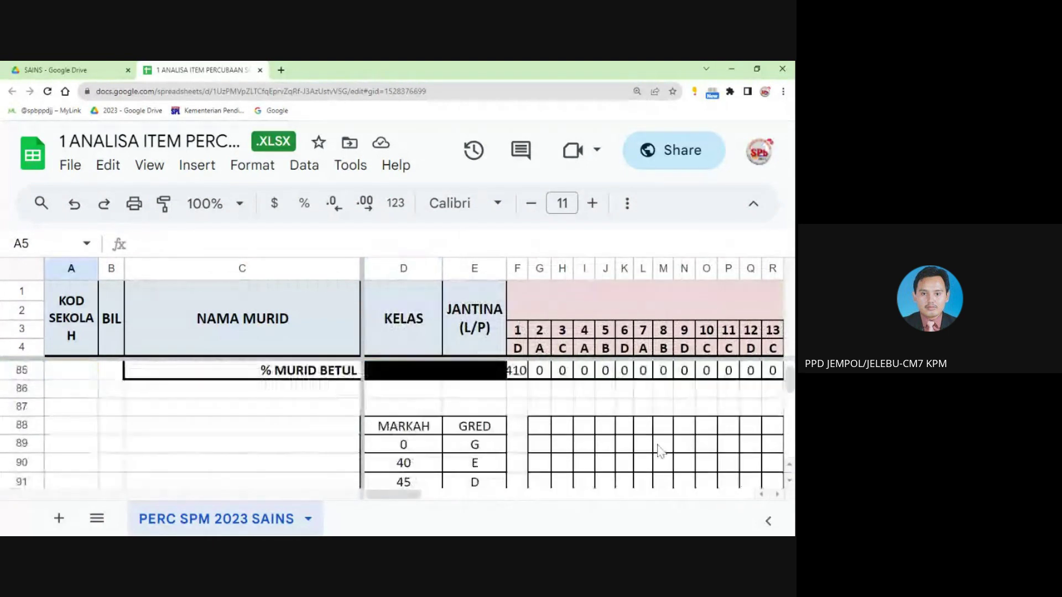
scroll(655, 447, up, 1)
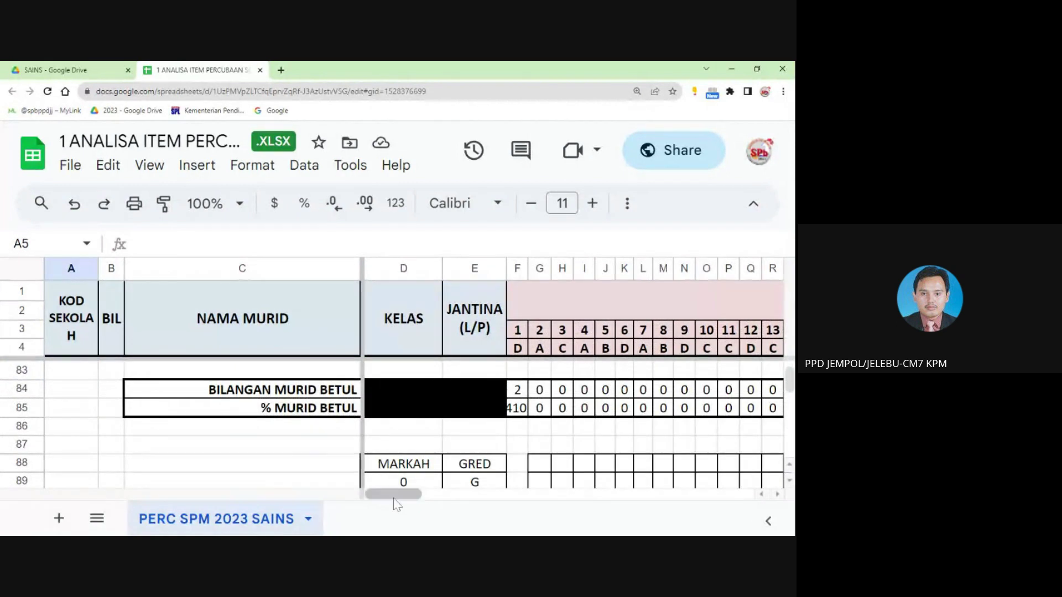
Step: Check the BILANGAN MURID BETUL formula for Kertas 1 question 12 in cell Q84
drag(396, 504, 444, 498)
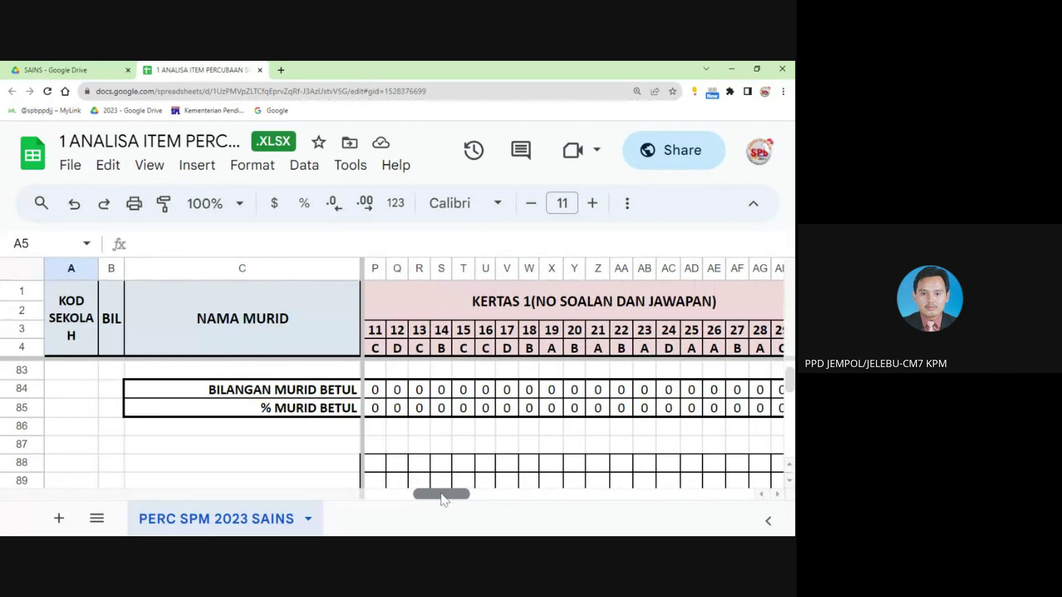
drag(444, 500, 438, 500)
click(462, 390)
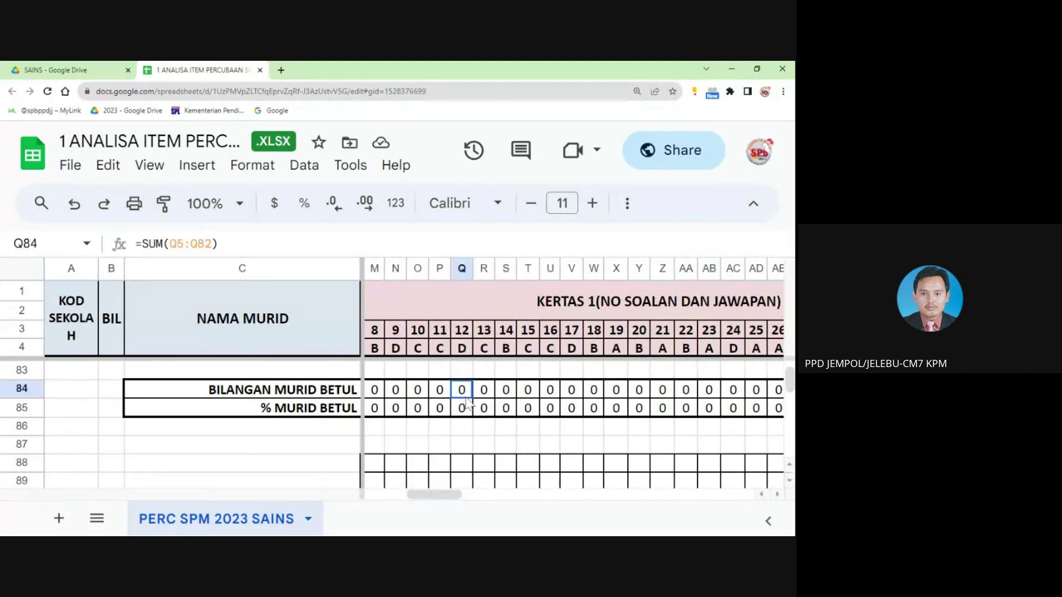
Step: Return to the first students and look over their Kertas 1 entry cells for questions 11 to 14, ending on cell Q7
scroll(494, 423, up, 8)
scroll(494, 426, up, 15)
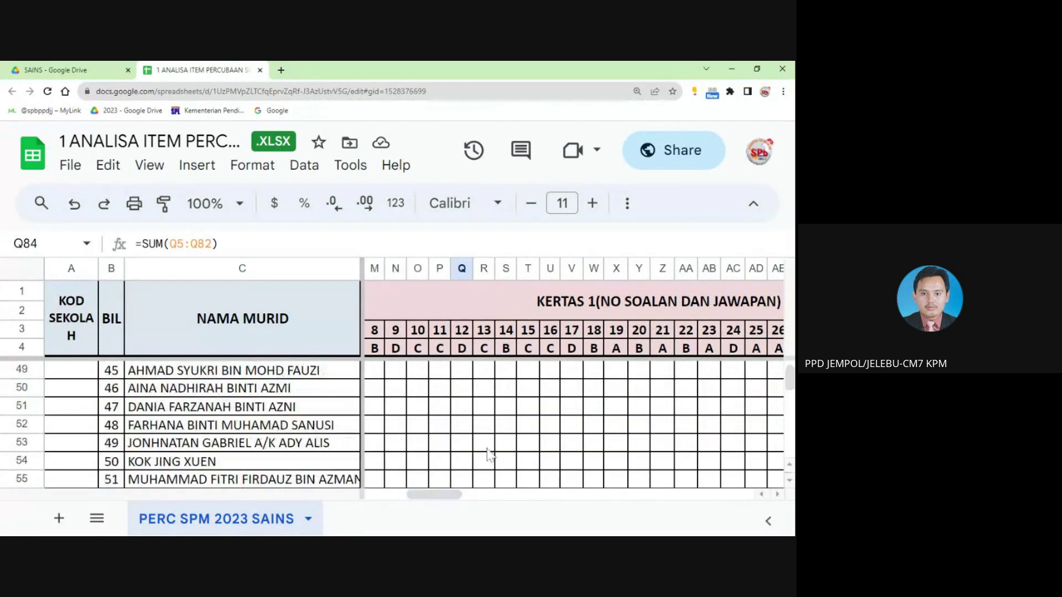
scroll(503, 450, up, 4)
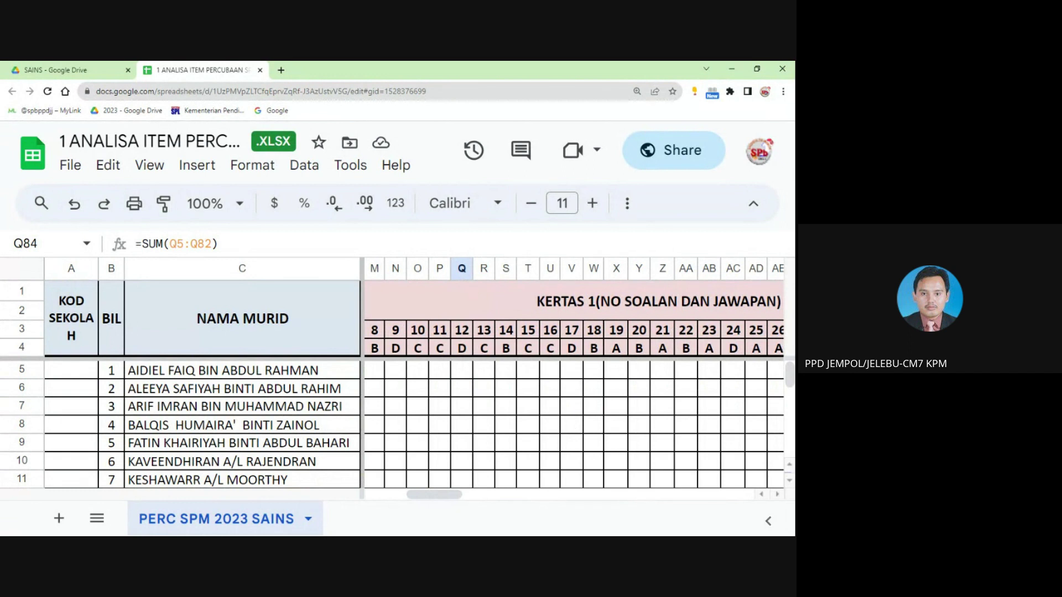
click(512, 389)
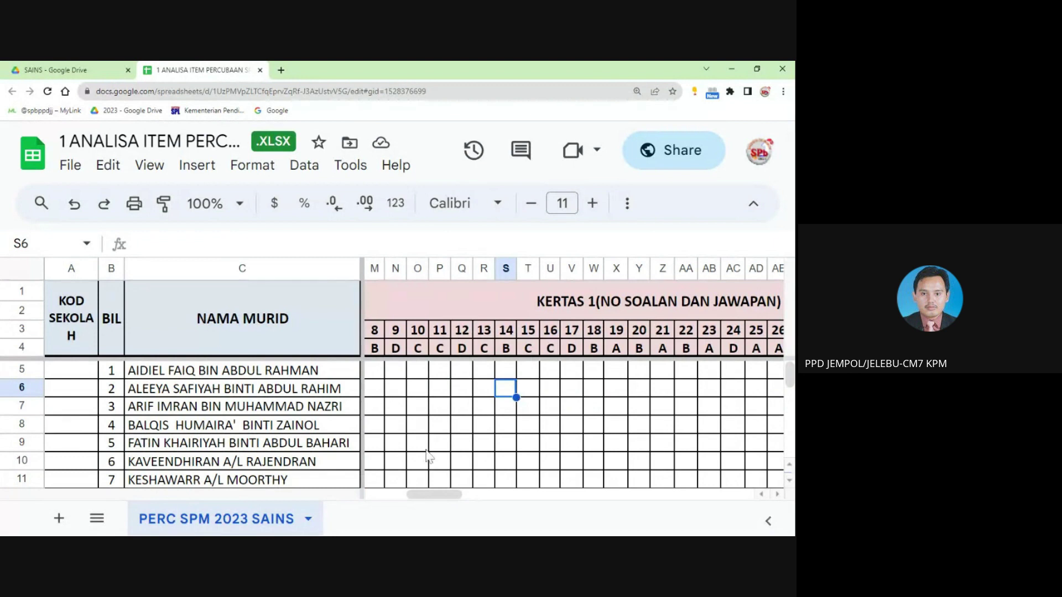
click(442, 412)
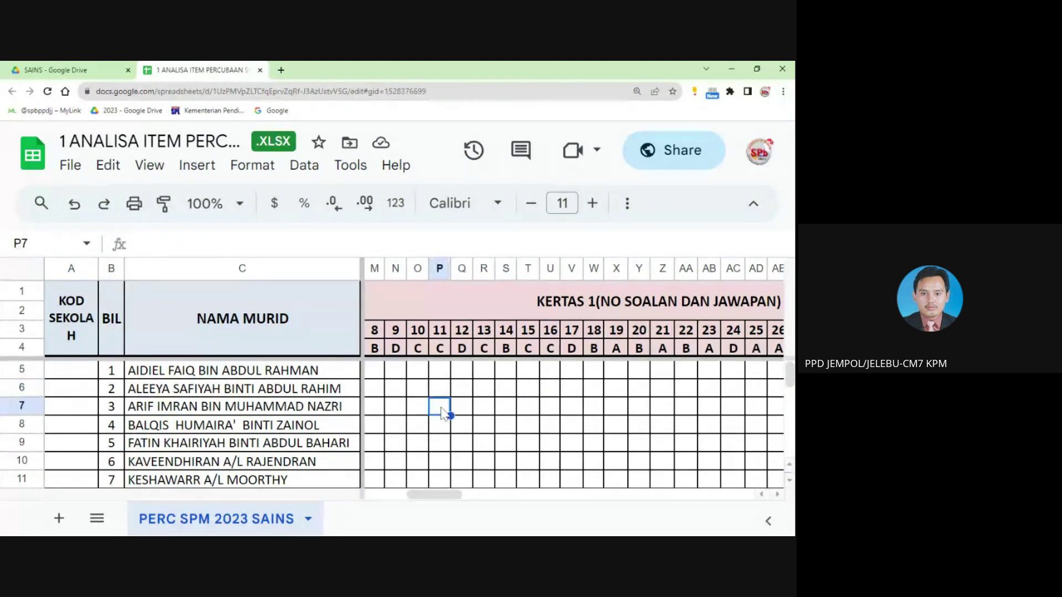
click(463, 390)
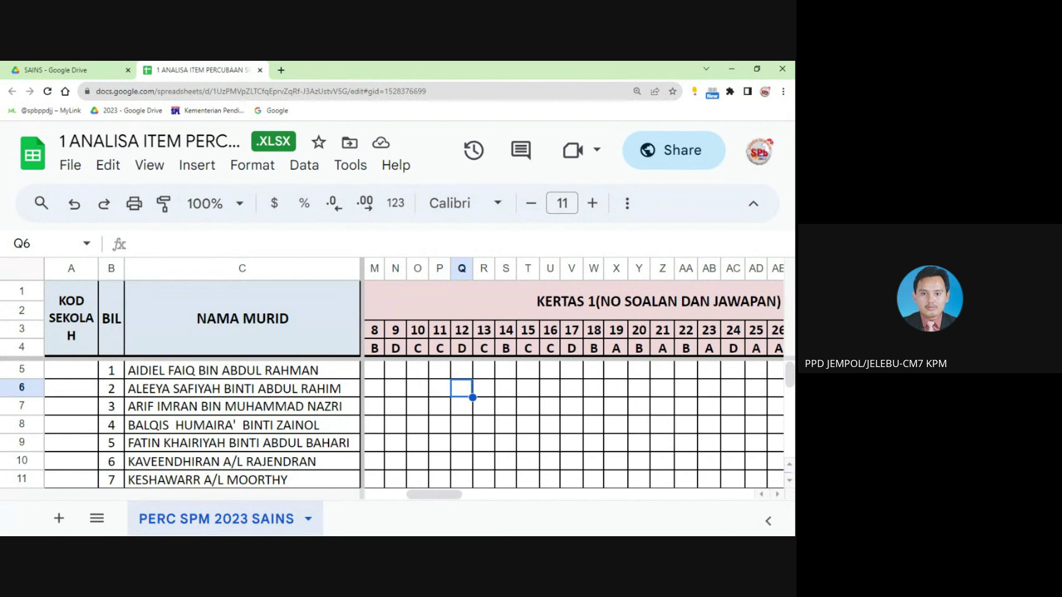
click(469, 407)
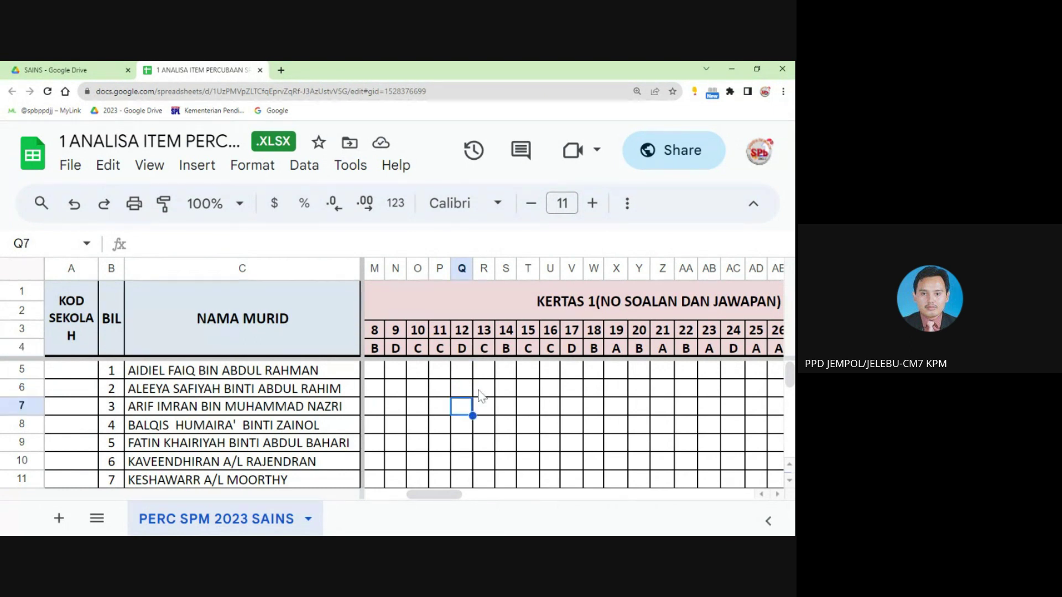